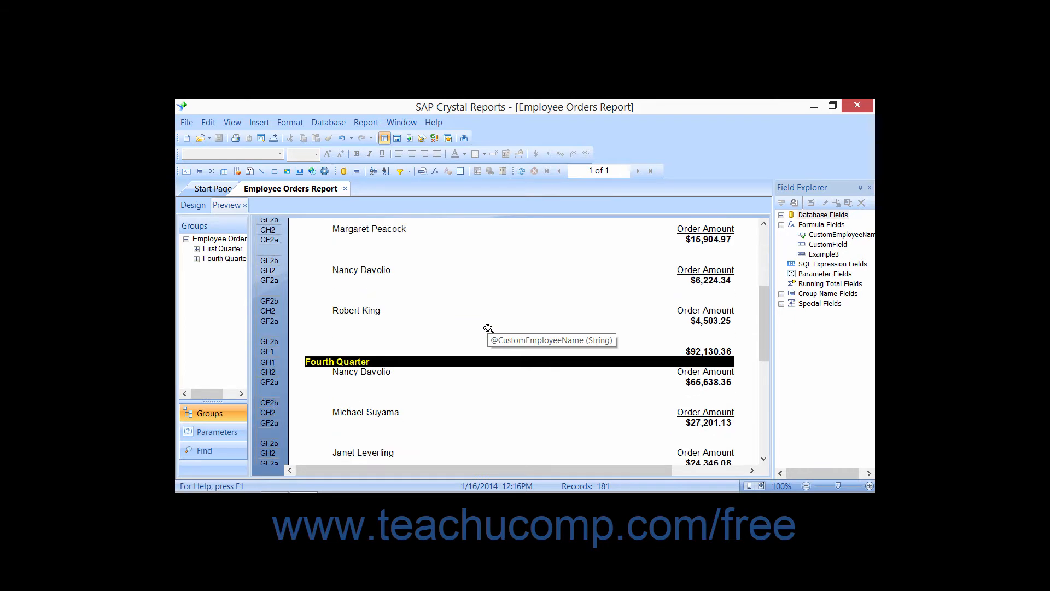
Insert a chart into the Report Footer section of the Employee Orders Report design
scroll(488, 328, "up", 4)
scroll(489, 328, "up", 3)
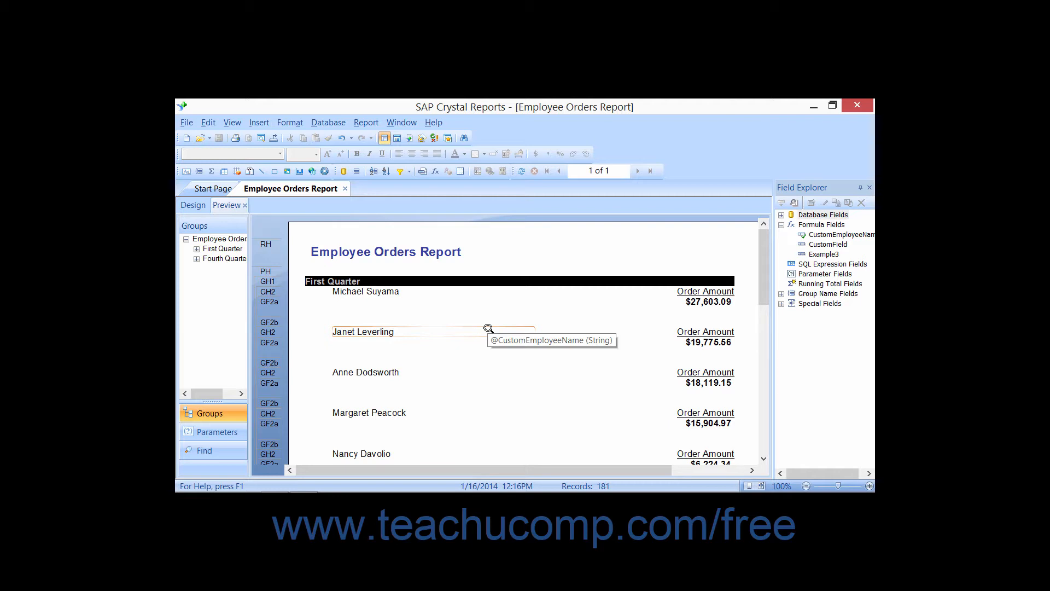
left_click(202, 206)
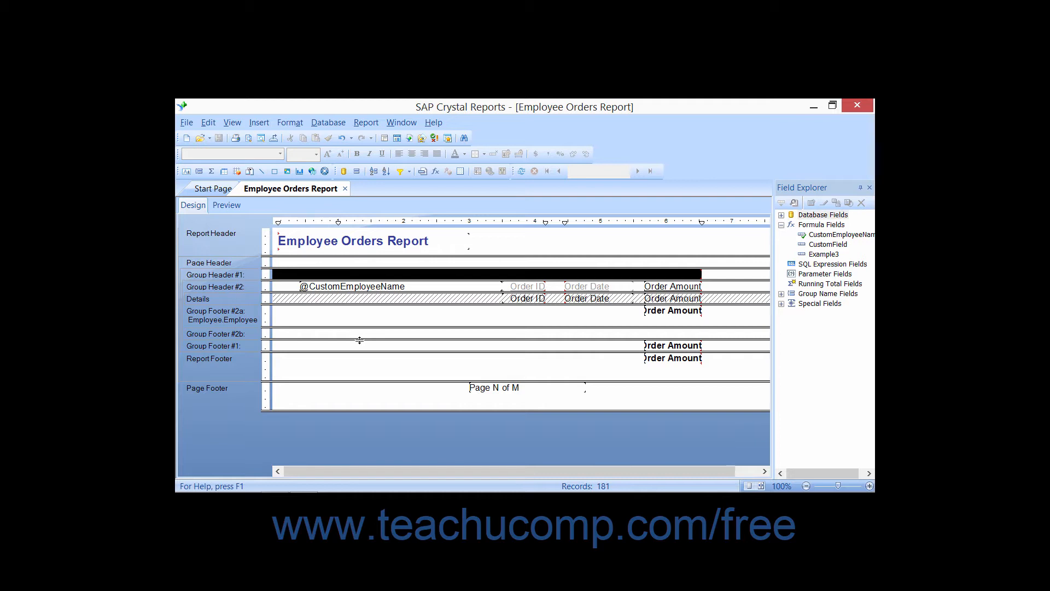
left_click(261, 122)
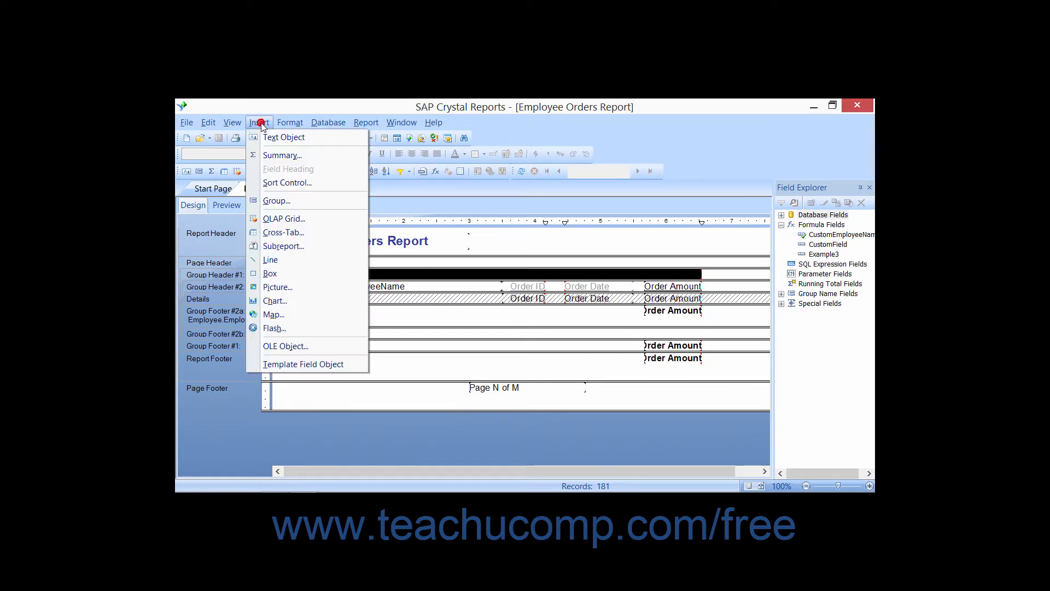
left_click(280, 301)
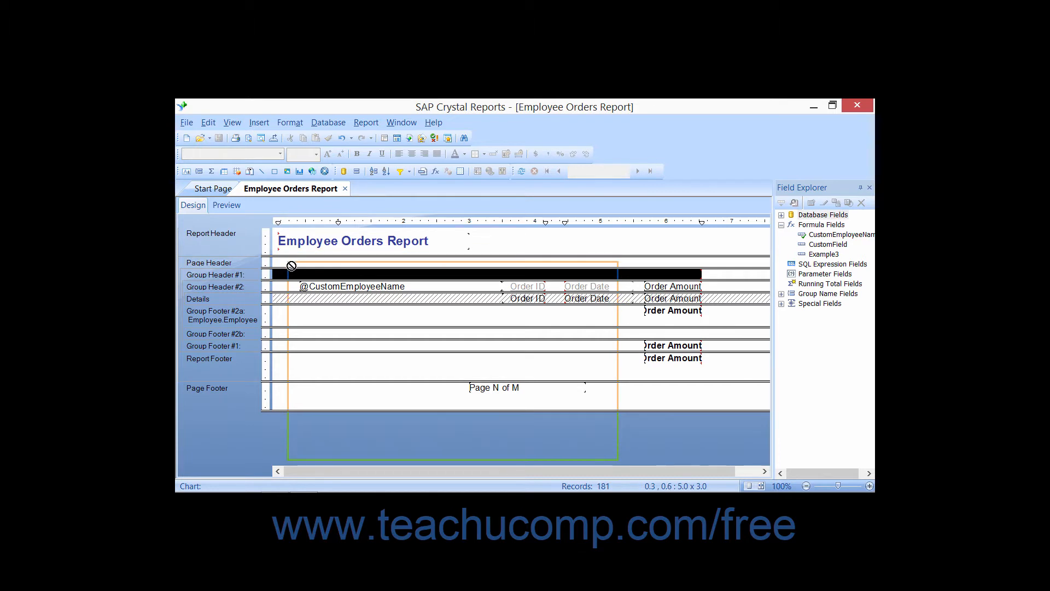
left_click(302, 360)
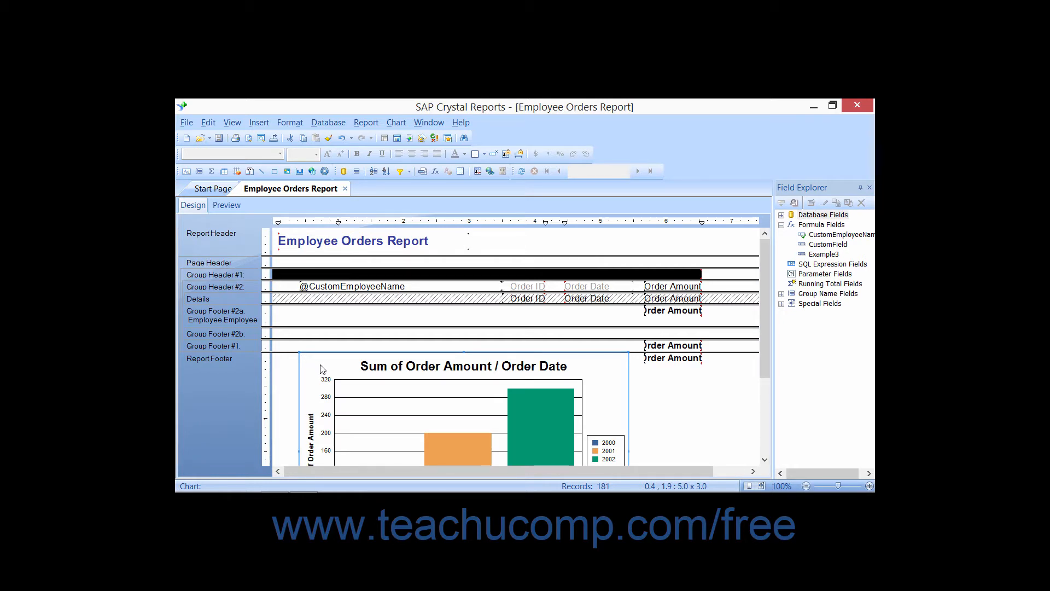
Open the new chart in the Chart Expert and make it a single pie chart with the depth effect enabled
right_click(321, 368)
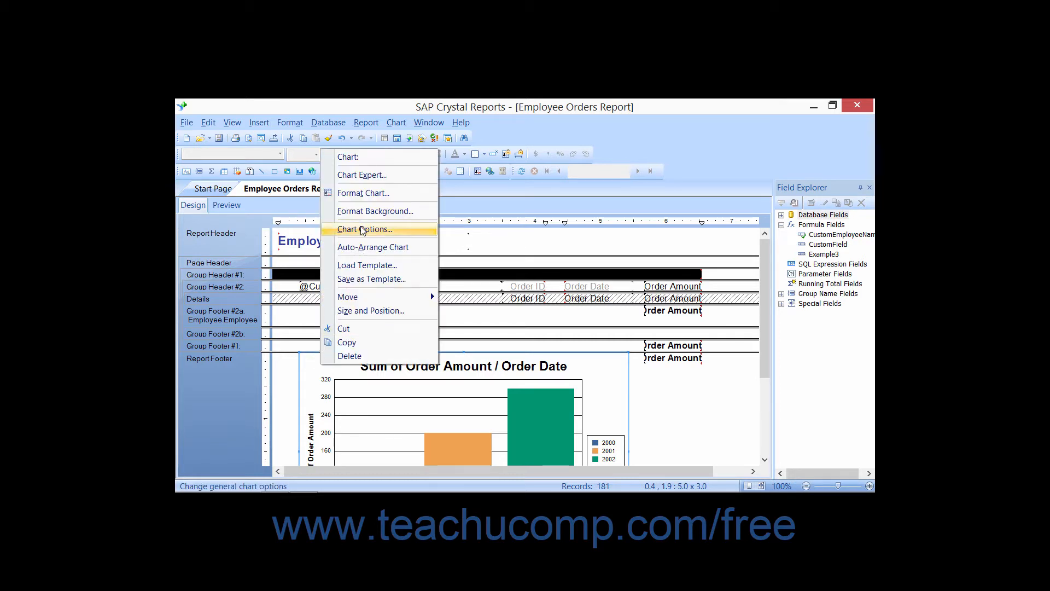
left_click(367, 177)
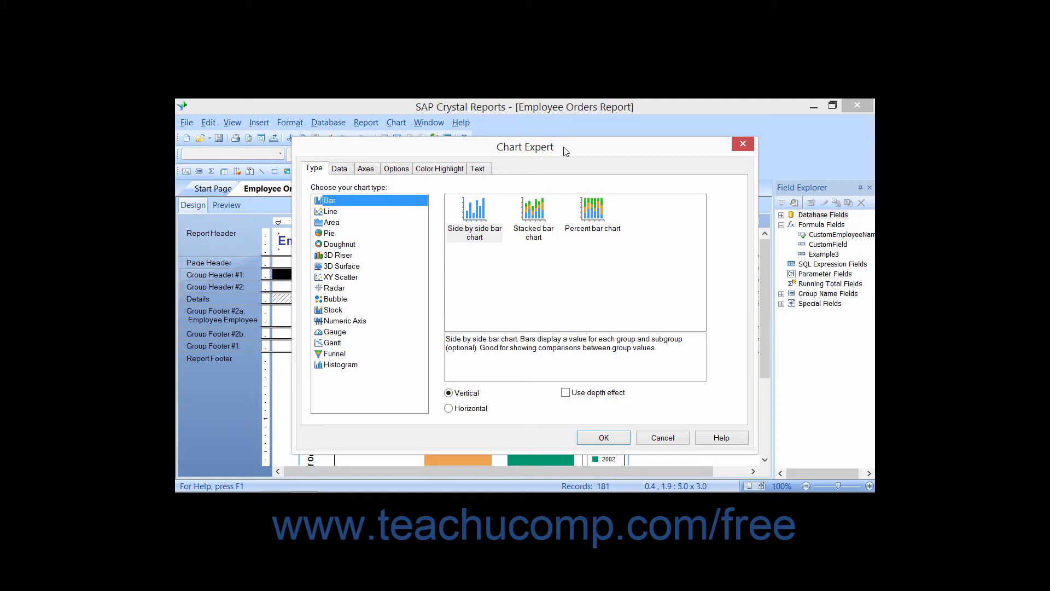
left_click(315, 169)
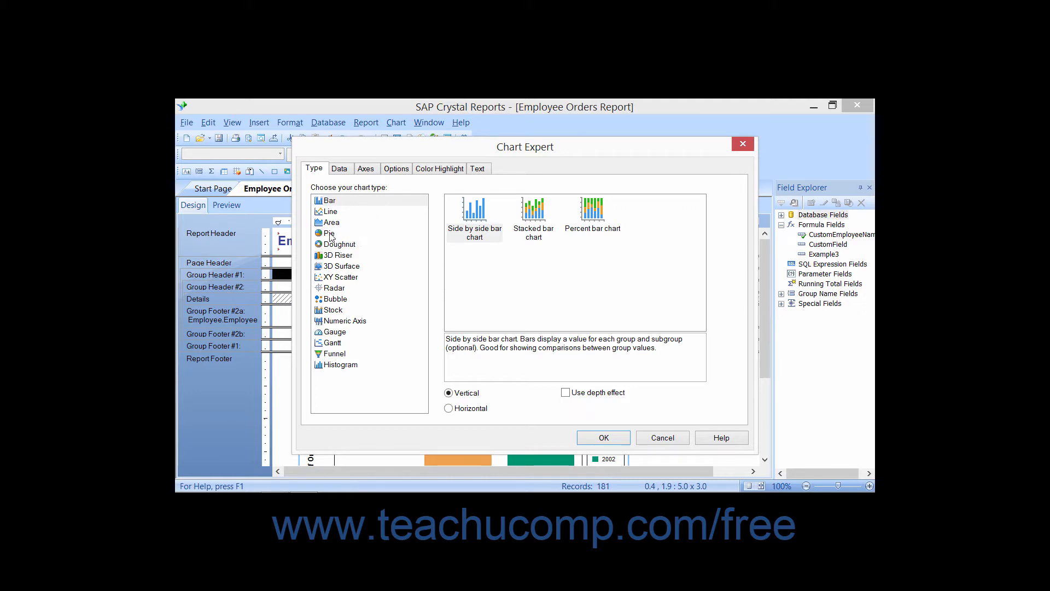
left_click(330, 236)
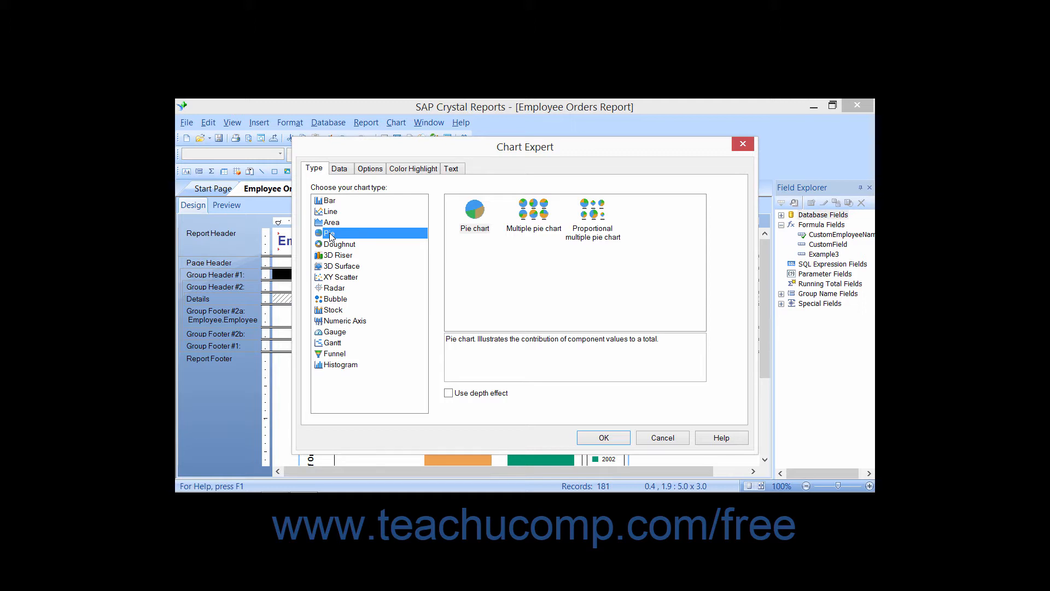
left_click(482, 215)
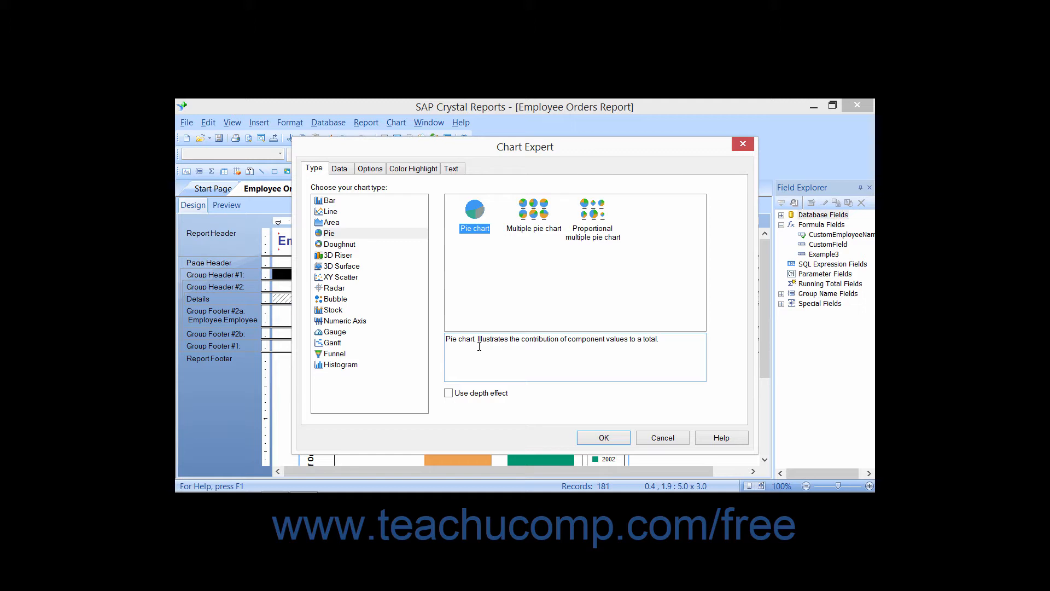
left_click(449, 392)
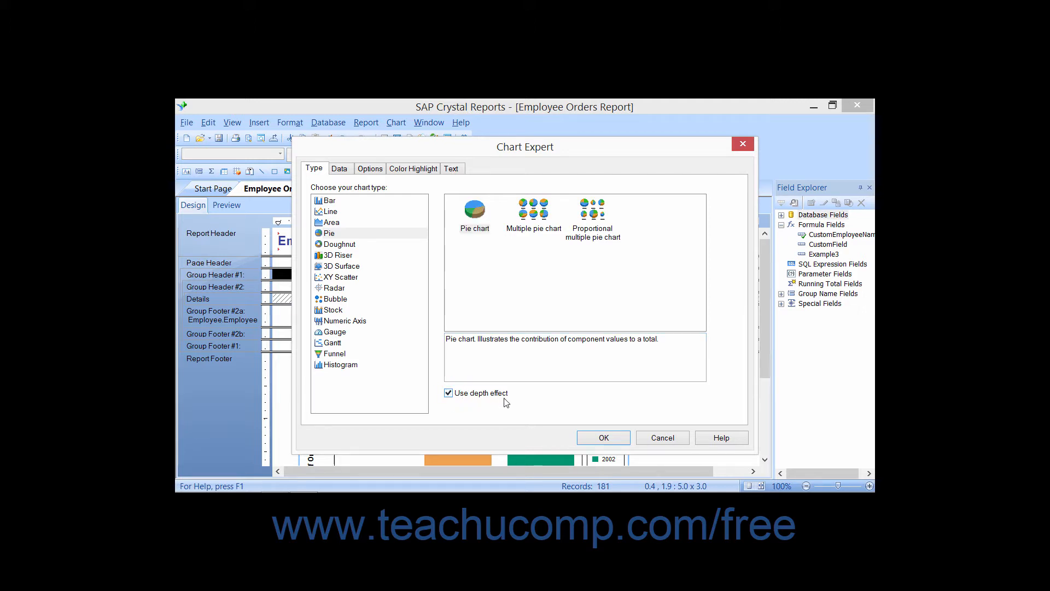
Set the chart's Group layout data to show Sum of Orders.Order Amount on change of Orders.Order Date and Employee.Employee ID
left_click(340, 163)
left_click(340, 170)
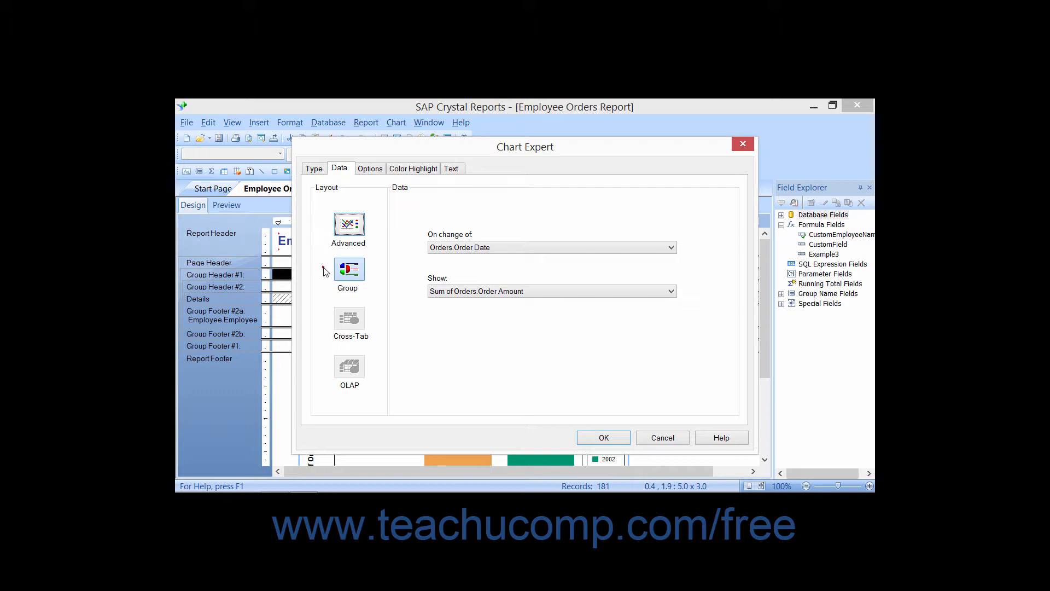
left_click(326, 373)
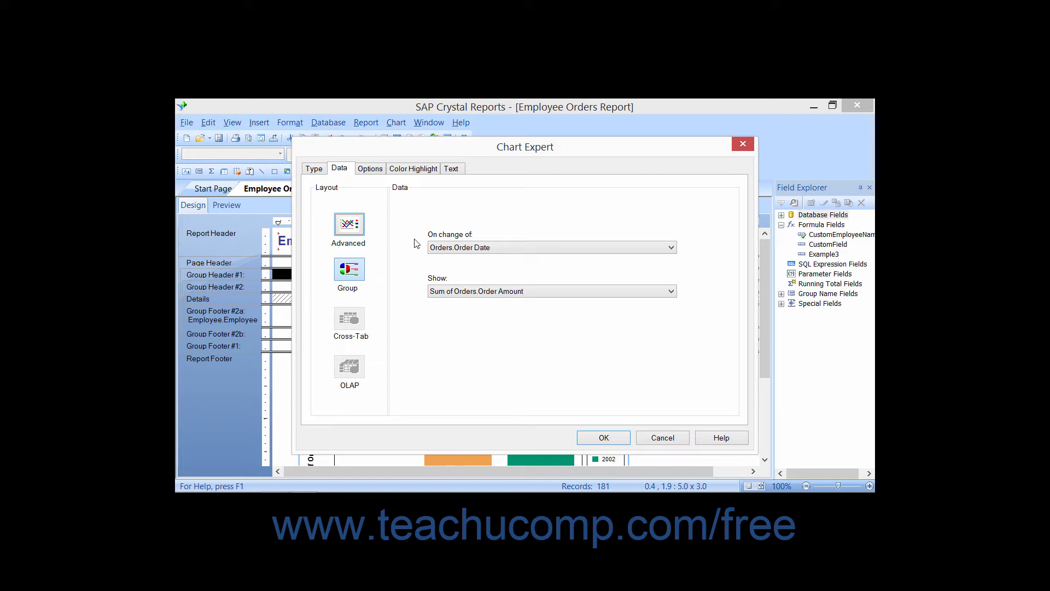
left_click(673, 248)
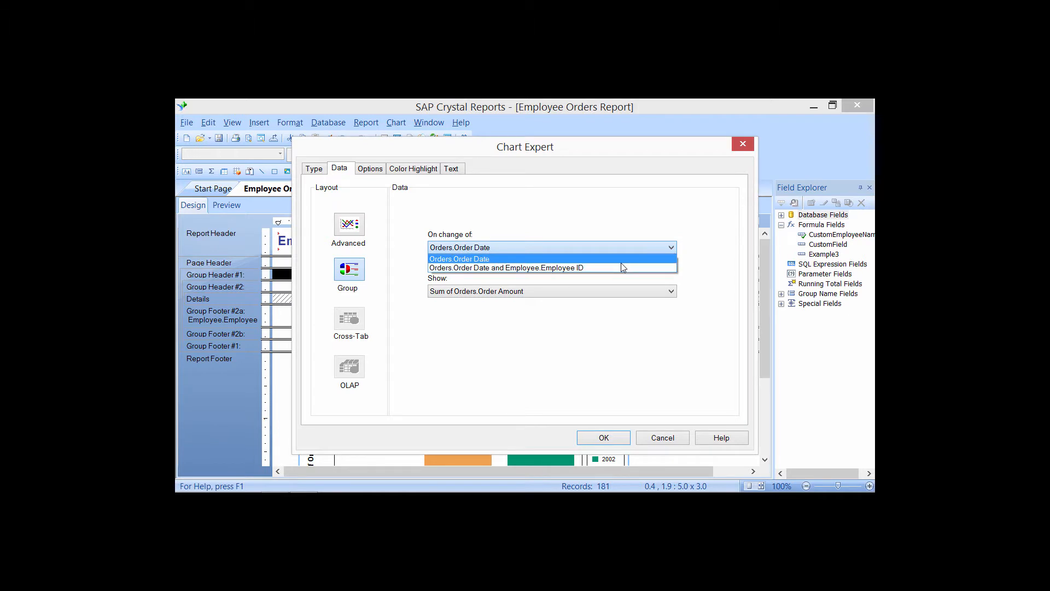
left_click(721, 241)
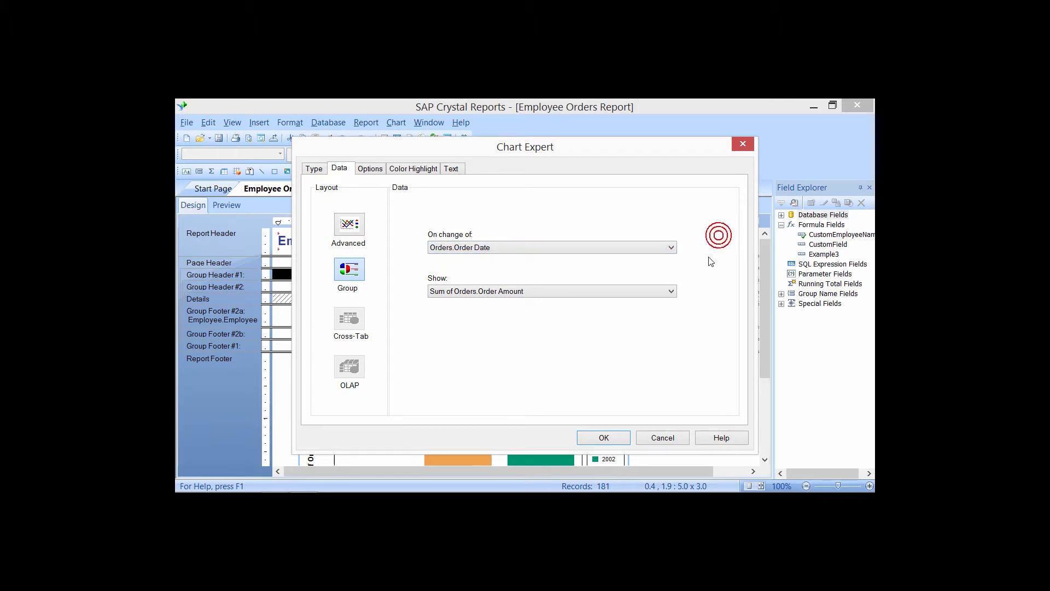
left_click(666, 297)
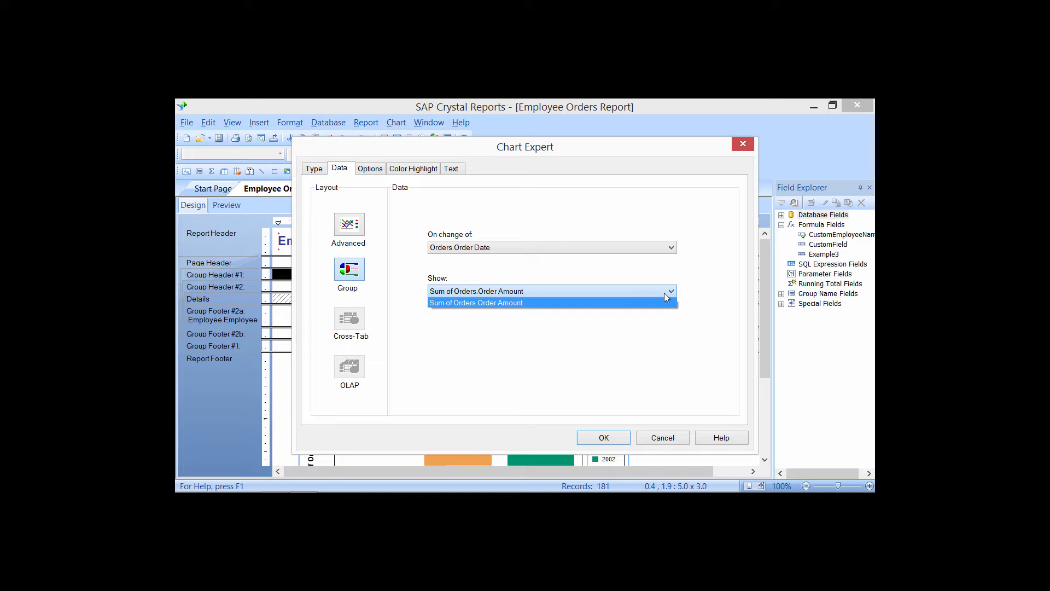
left_click(559, 304)
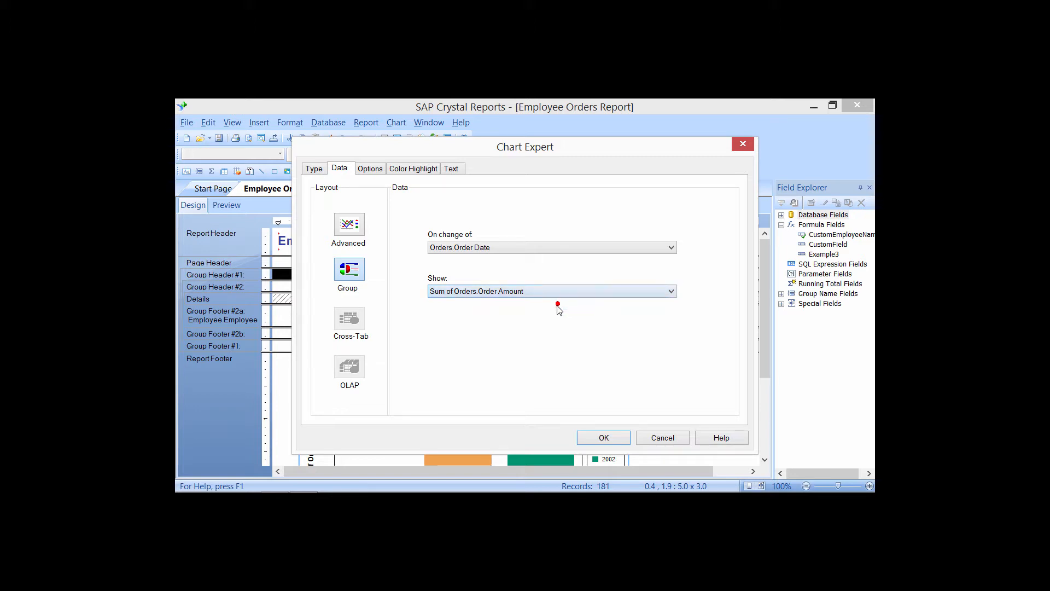
left_click(508, 251)
left_click(500, 268)
left_click(521, 291)
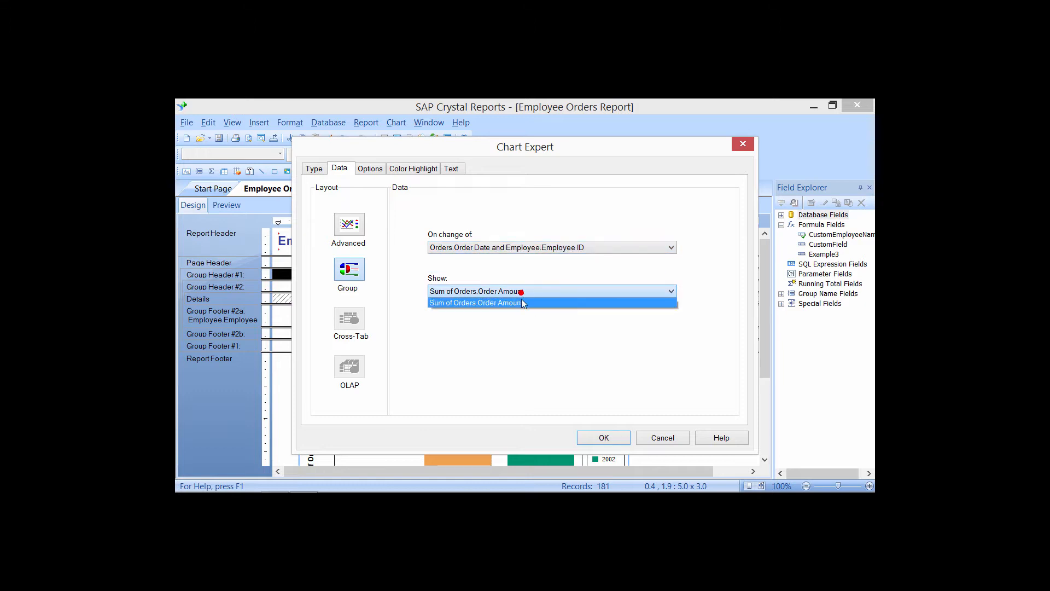
left_click(523, 303)
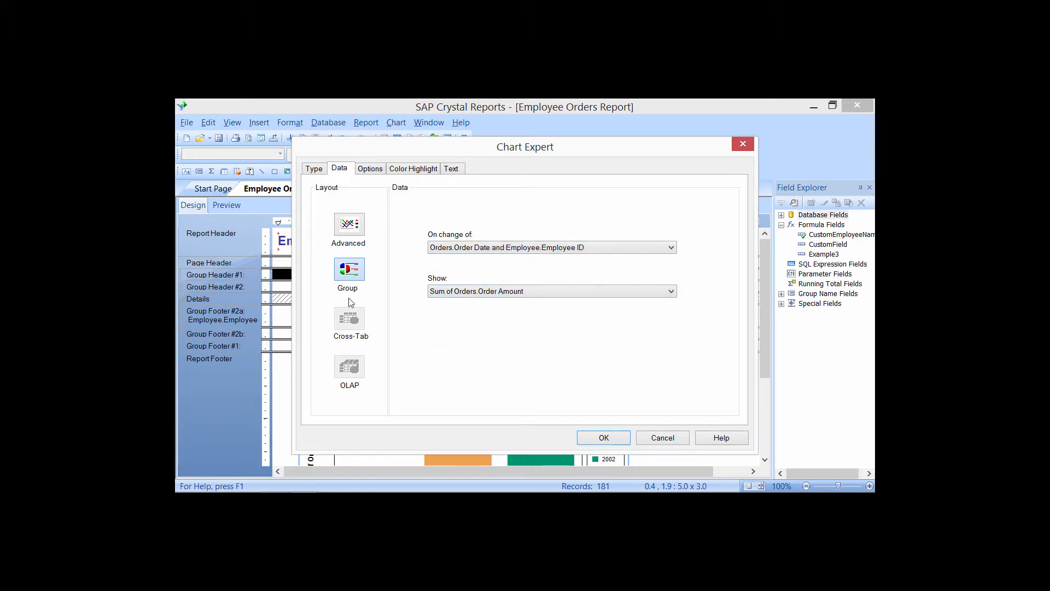
Use the Advanced data layout to chart Orders.Order Amount as the shown value on change of the CustomEmployeeName formula
left_click(344, 229)
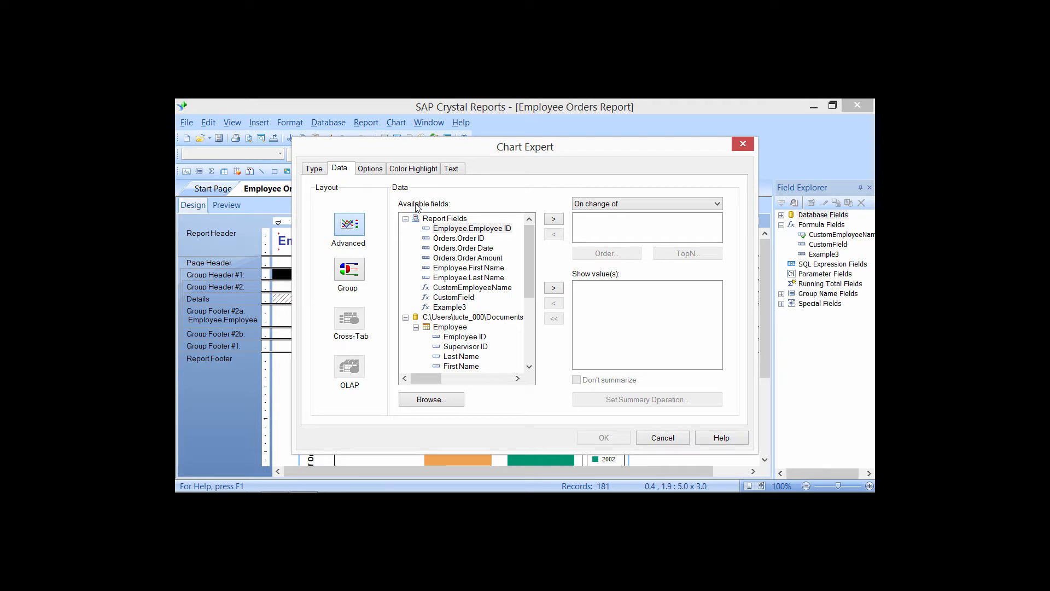
left_click(606, 208)
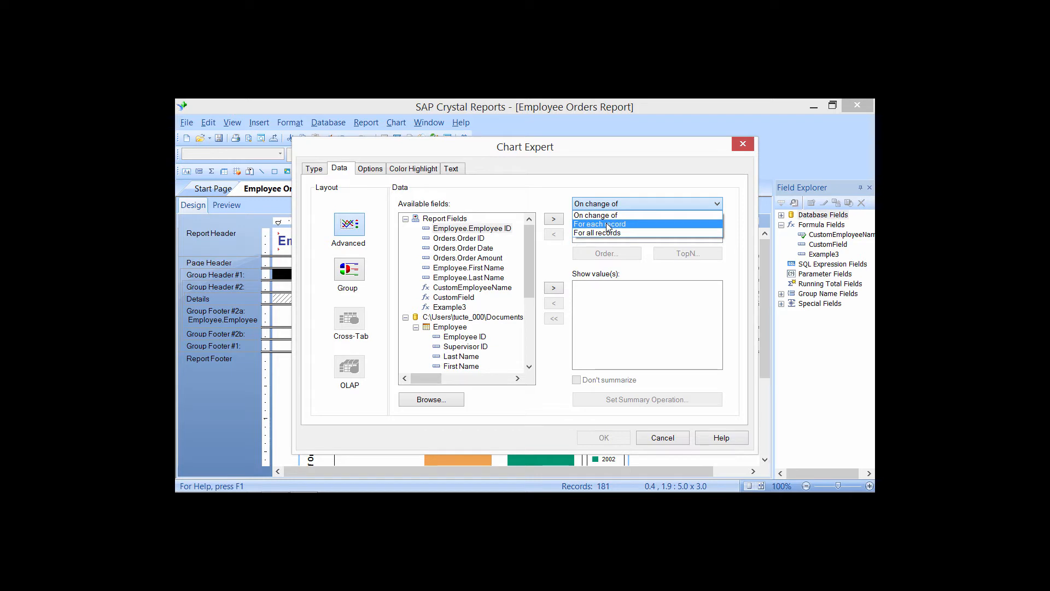
left_click(602, 215)
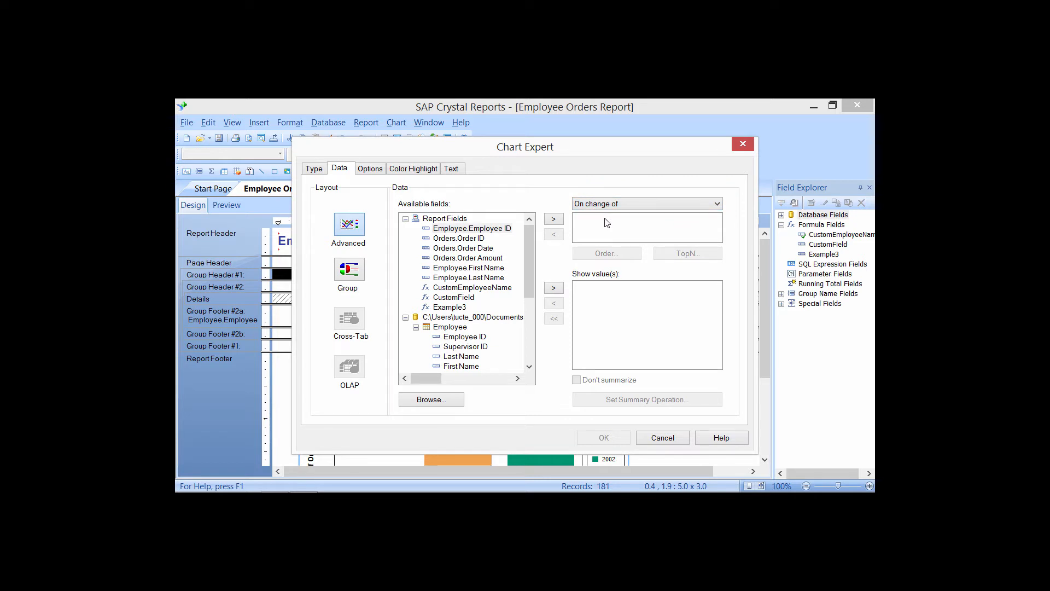
left_click(489, 289)
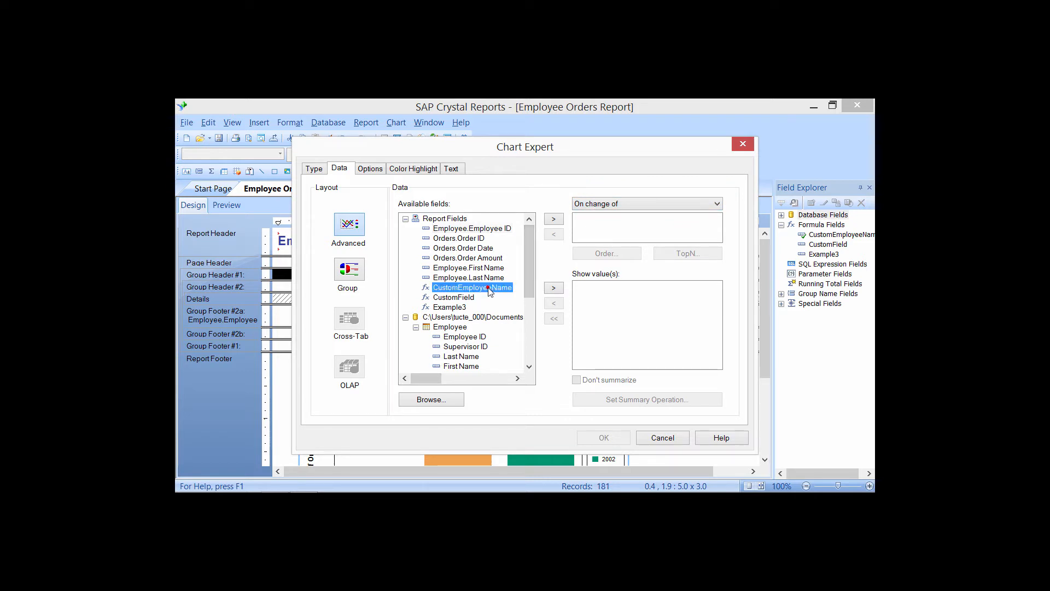
left_click(553, 220)
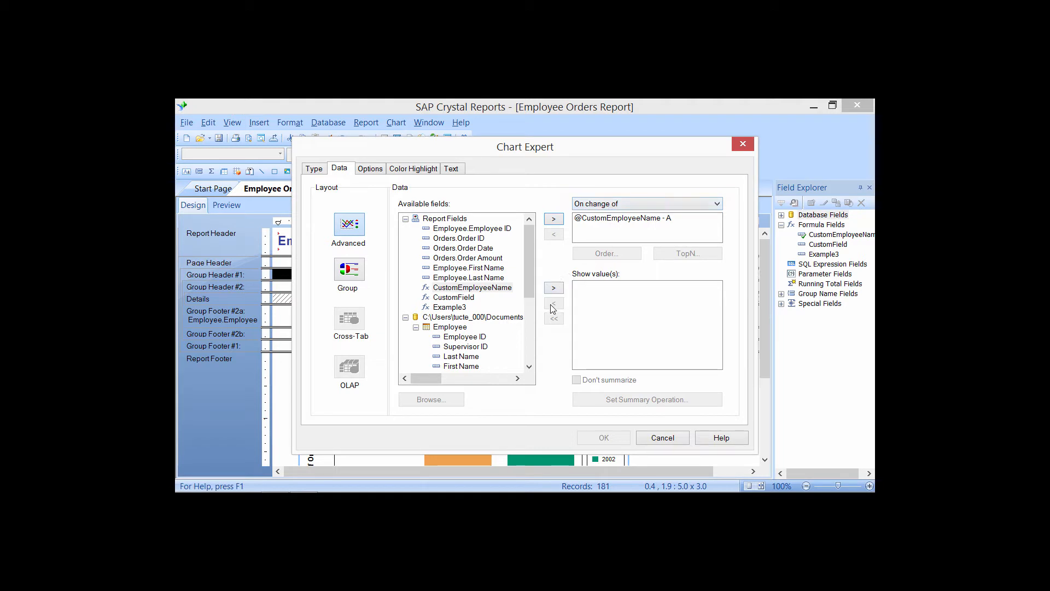
left_click(467, 258)
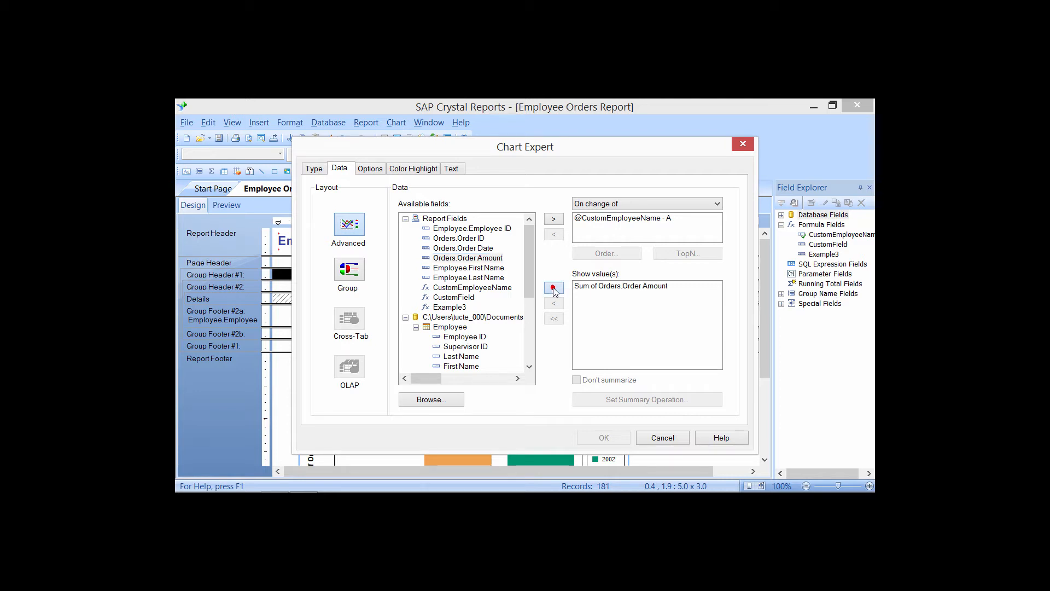
left_click(553, 289)
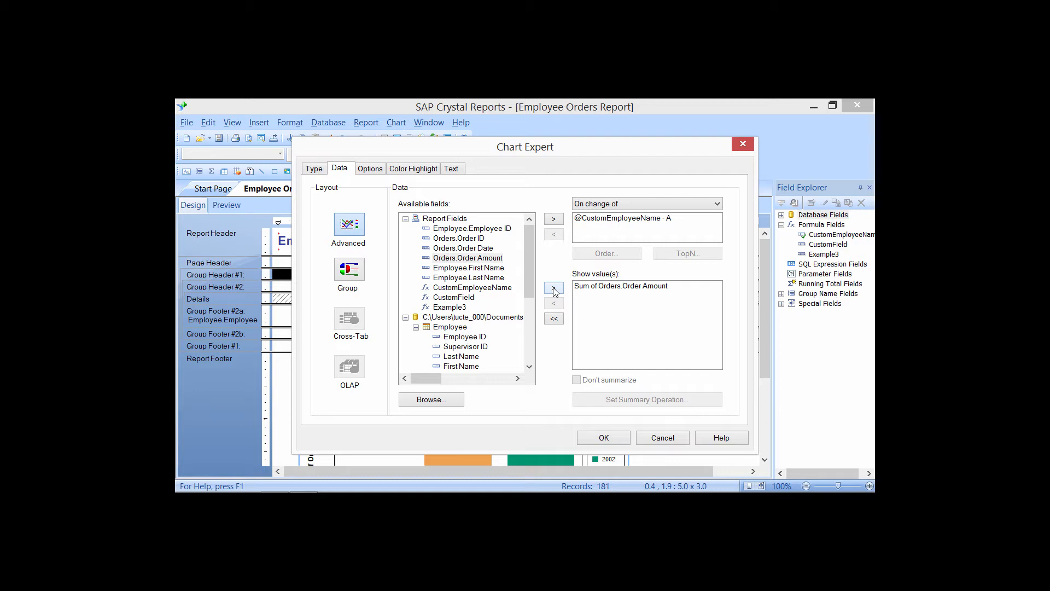
Set the summary operation of the charted Order Amount value to Sum
left_click(586, 289)
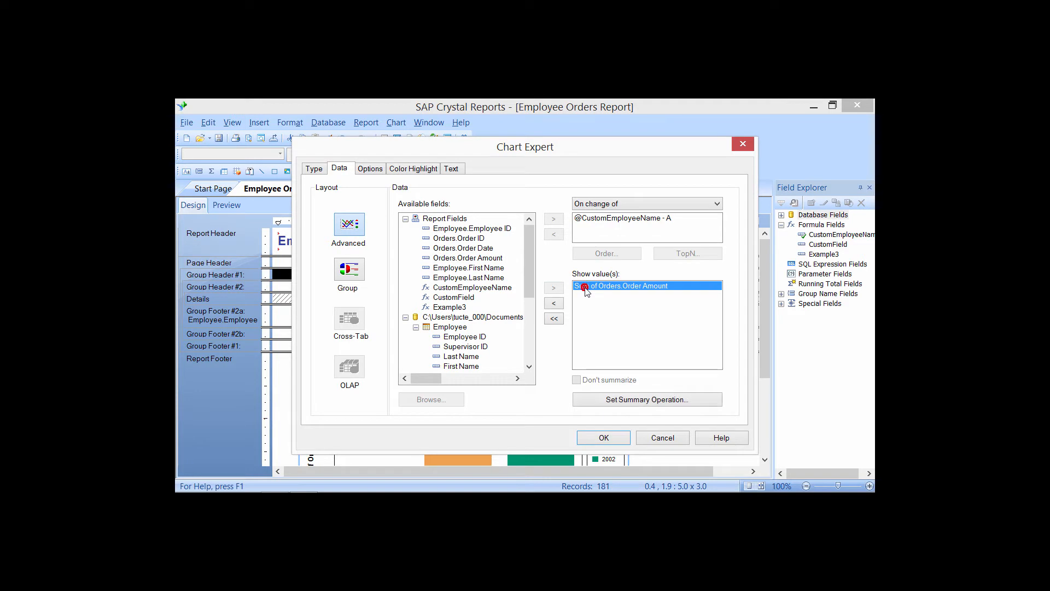
left_click(602, 401)
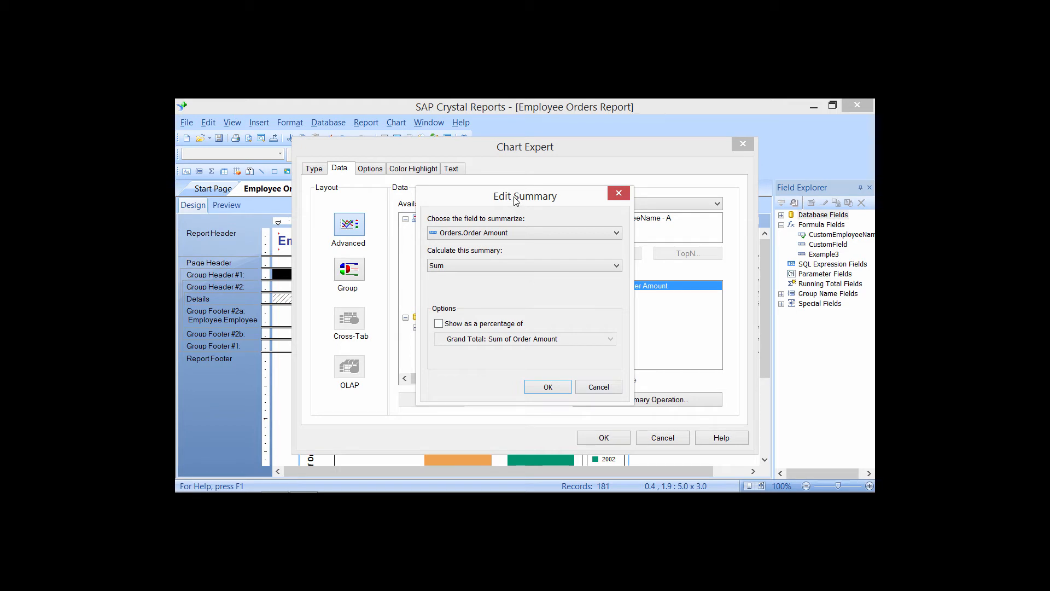
left_click(498, 263)
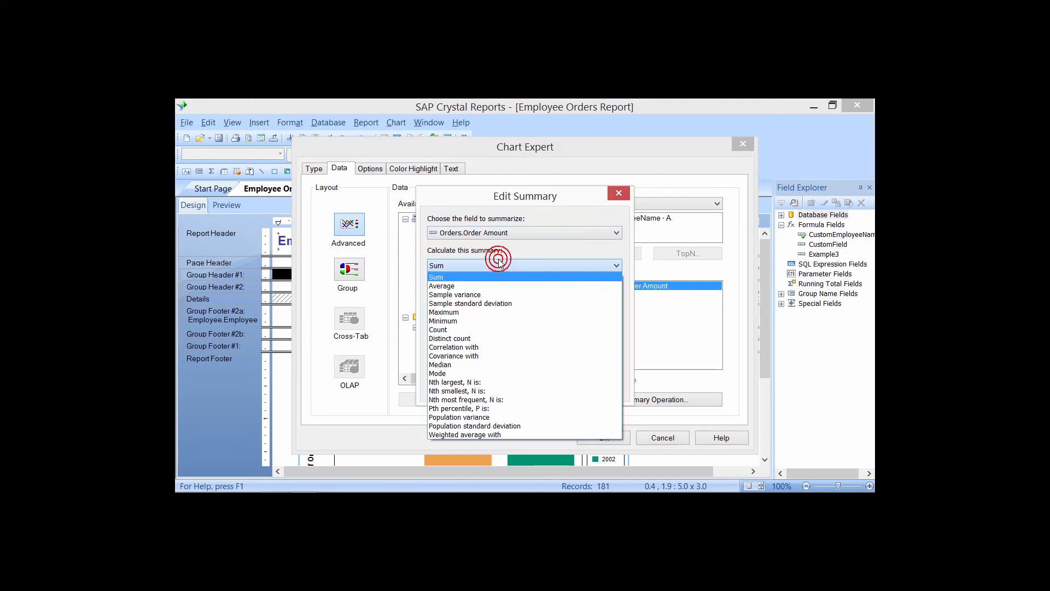
left_click(453, 277)
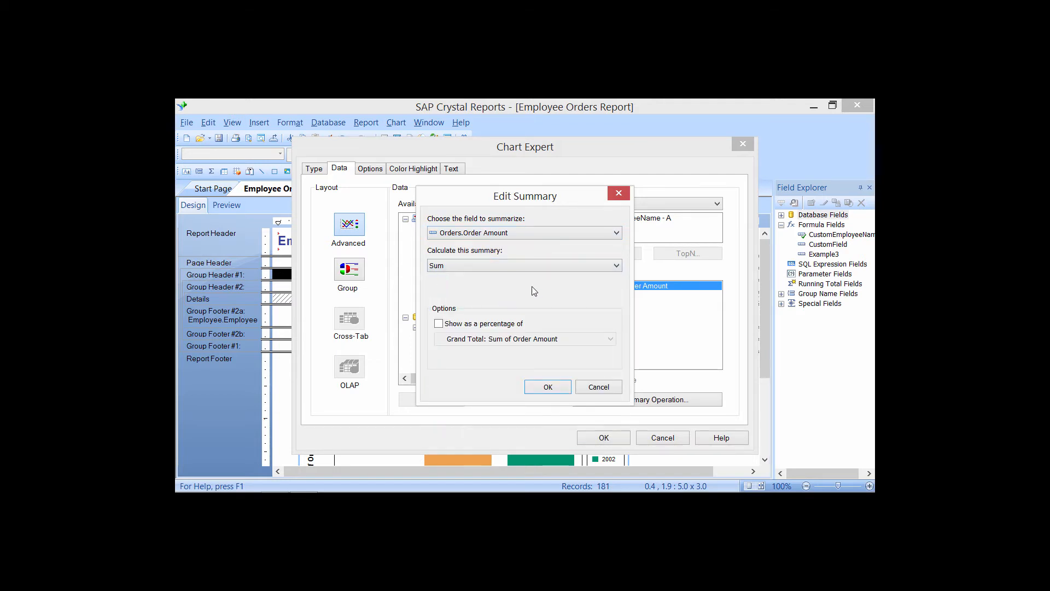
left_click(545, 387)
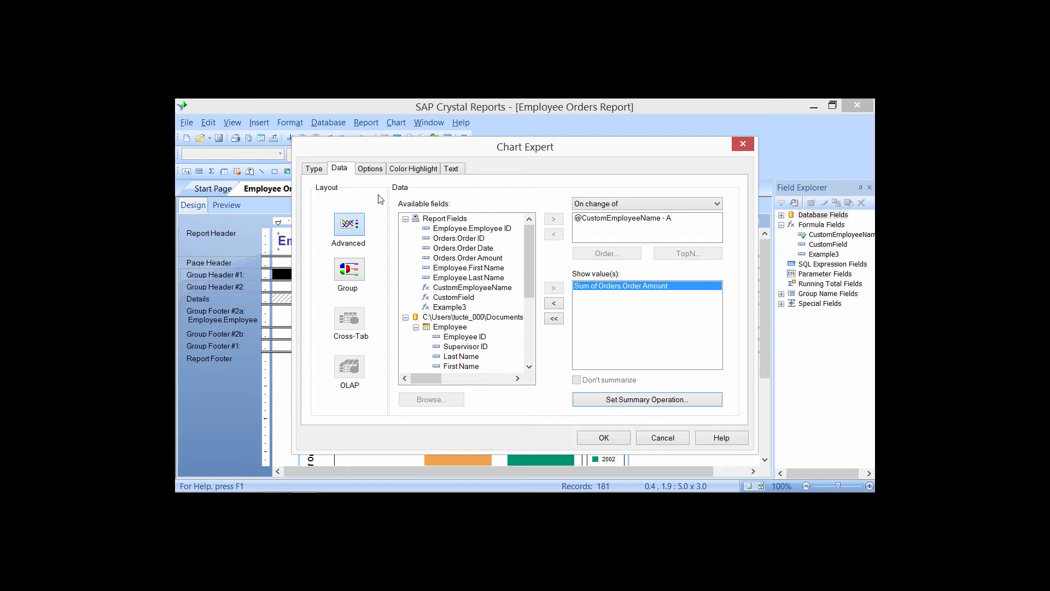
Change the chart type to a side by side bar chart and open its axes settings
left_click(315, 169)
left_click(328, 201)
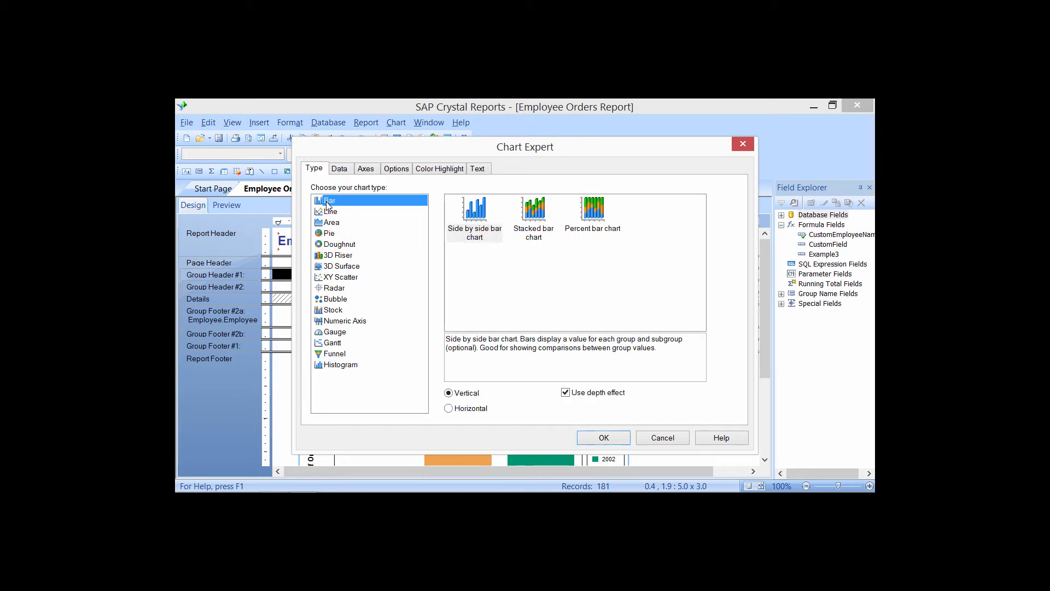
left_click(366, 169)
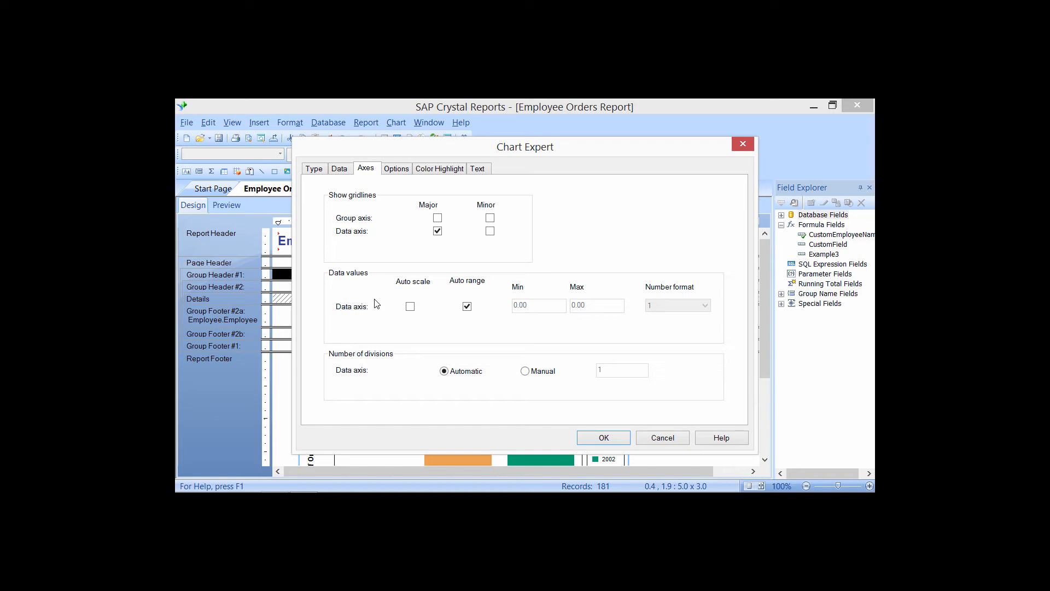
Enable auto scale and disable auto range for the data axis, and switch its number of divisions to Manual
left_click(414, 308)
left_click(466, 306)
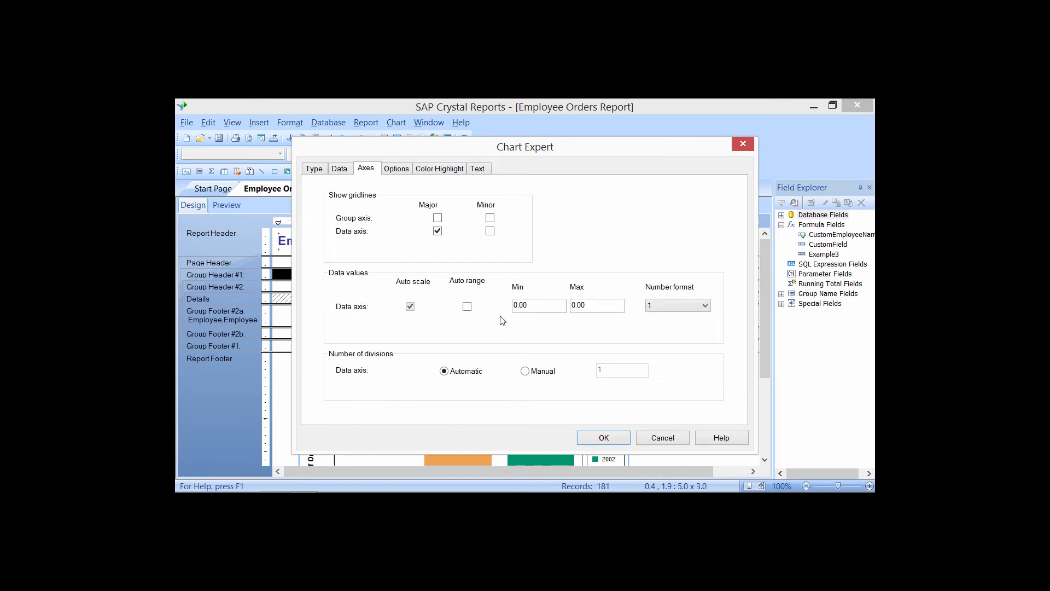
left_click(589, 305)
left_click(682, 306)
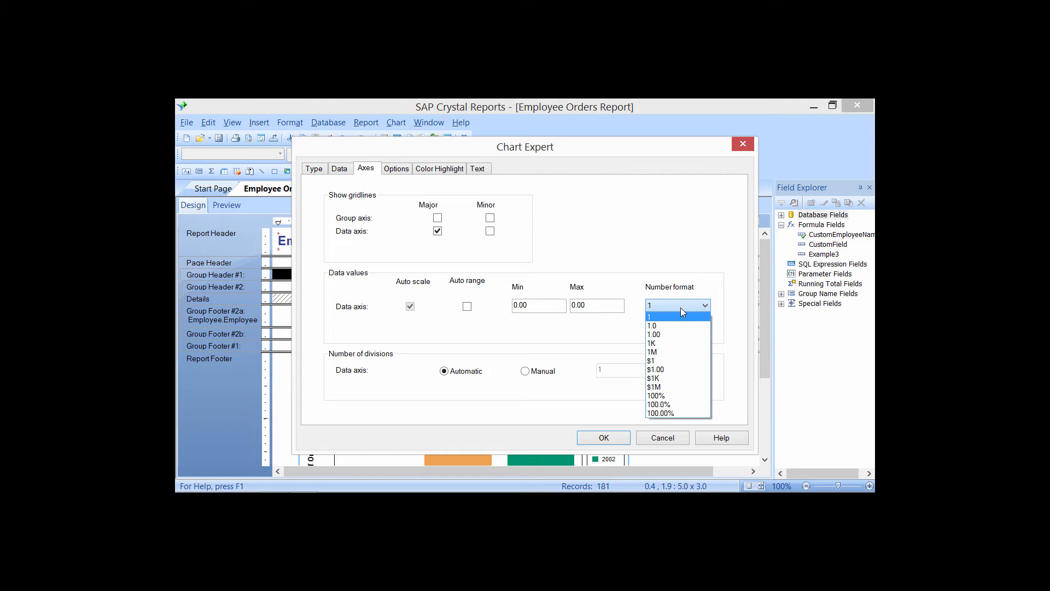
left_click(721, 308)
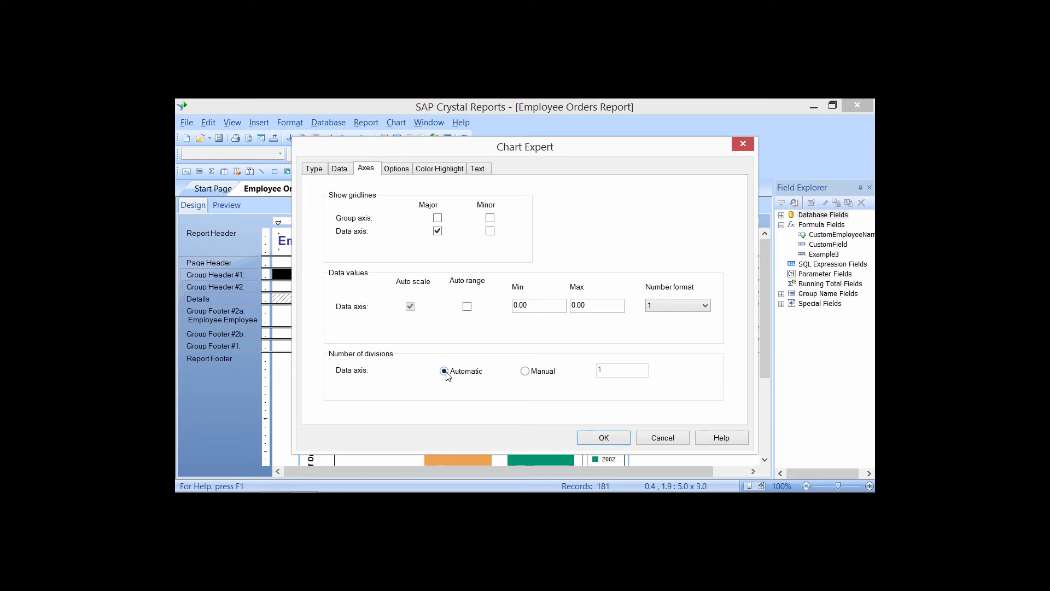
left_click(526, 372)
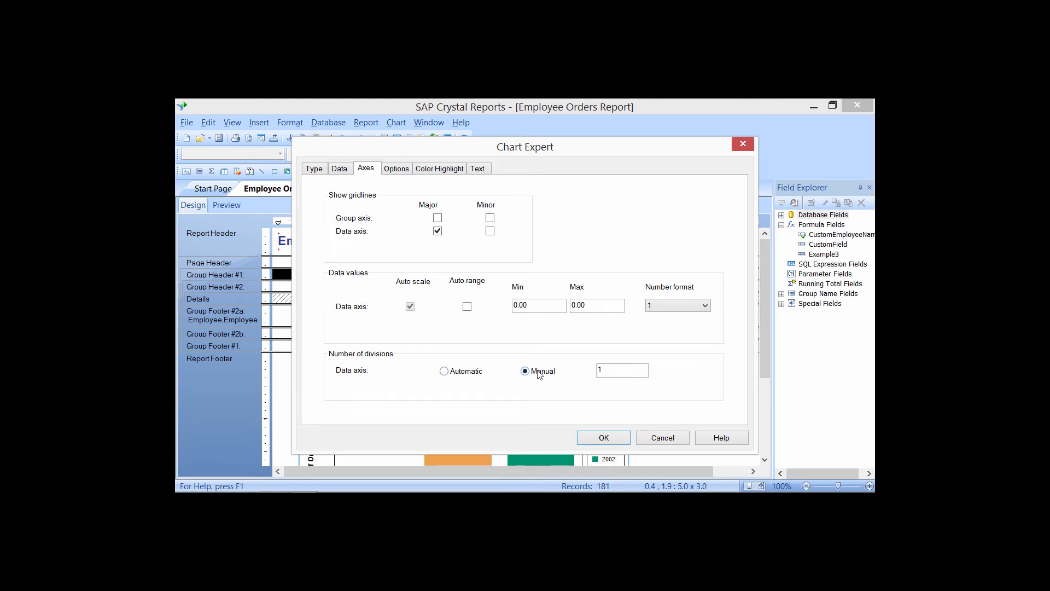
double_click(615, 373)
Change the chart type to the standard Pie chart
left_click(312, 171)
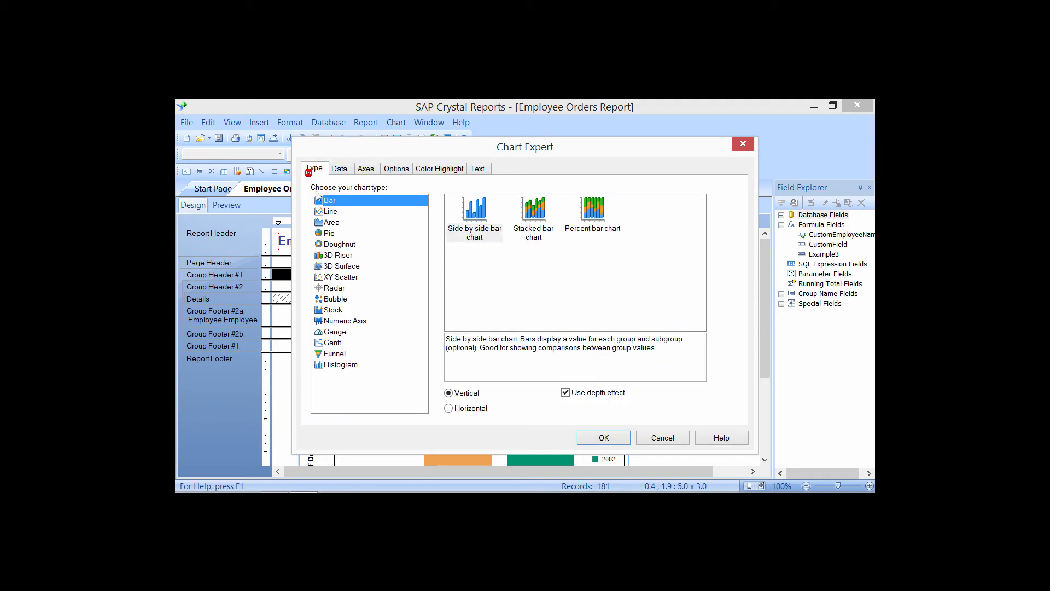
left_click(330, 234)
left_click(477, 210)
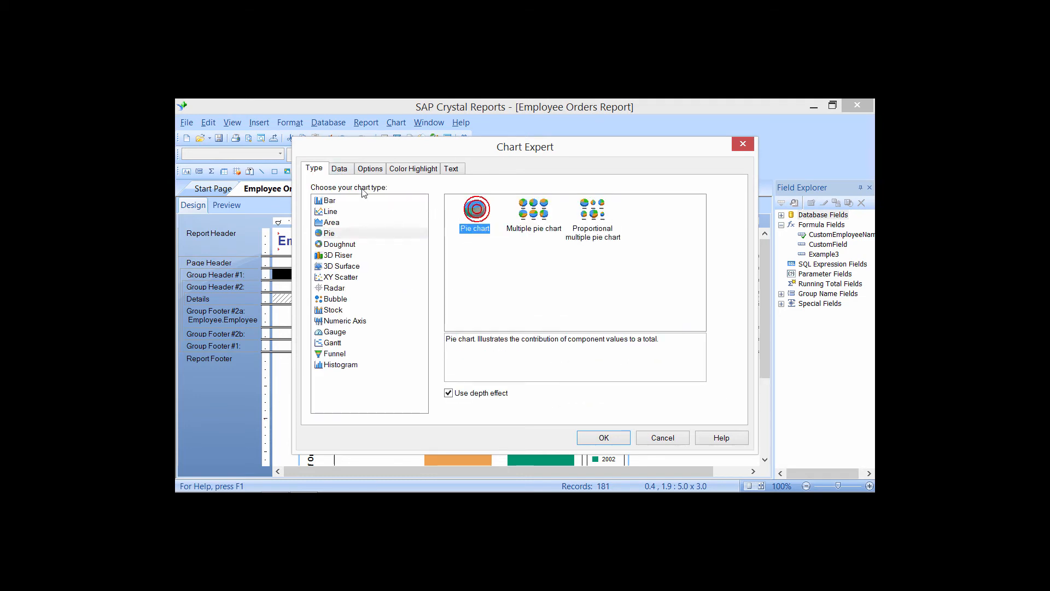
Review the pie chart's data fields, chart color option and color highlight conditions
left_click(345, 171)
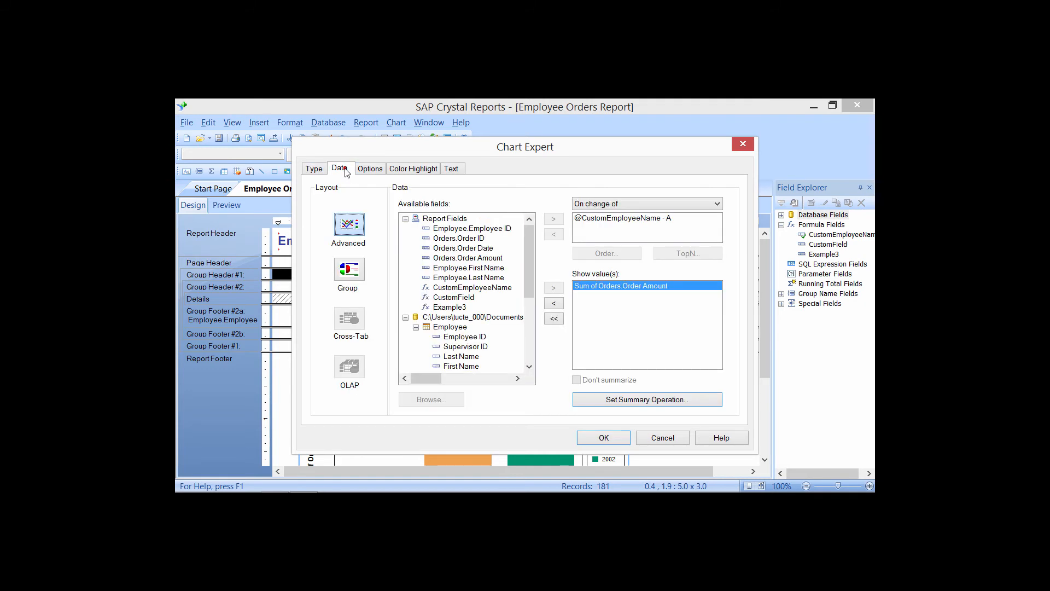
left_click(377, 173)
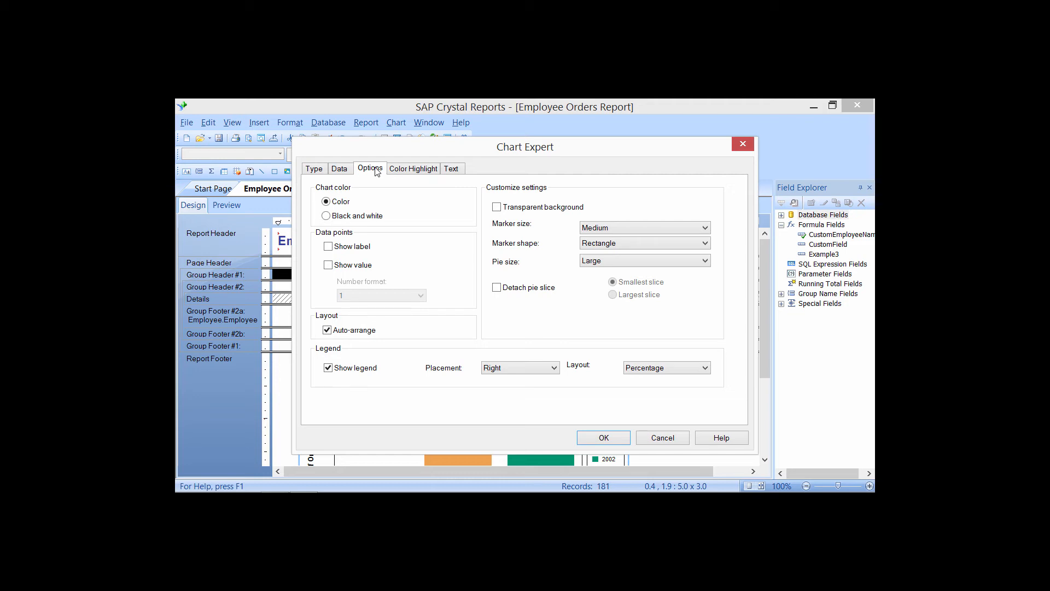
left_click(326, 202)
left_click(407, 170)
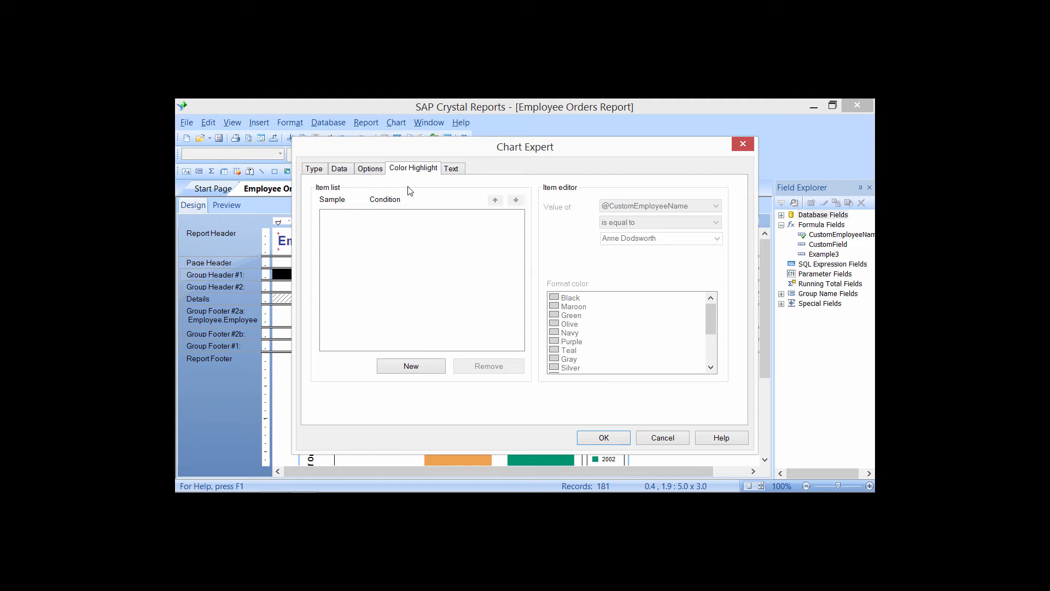
Show values without labels on the pie chart's data points, using the 100% number format
left_click(370, 169)
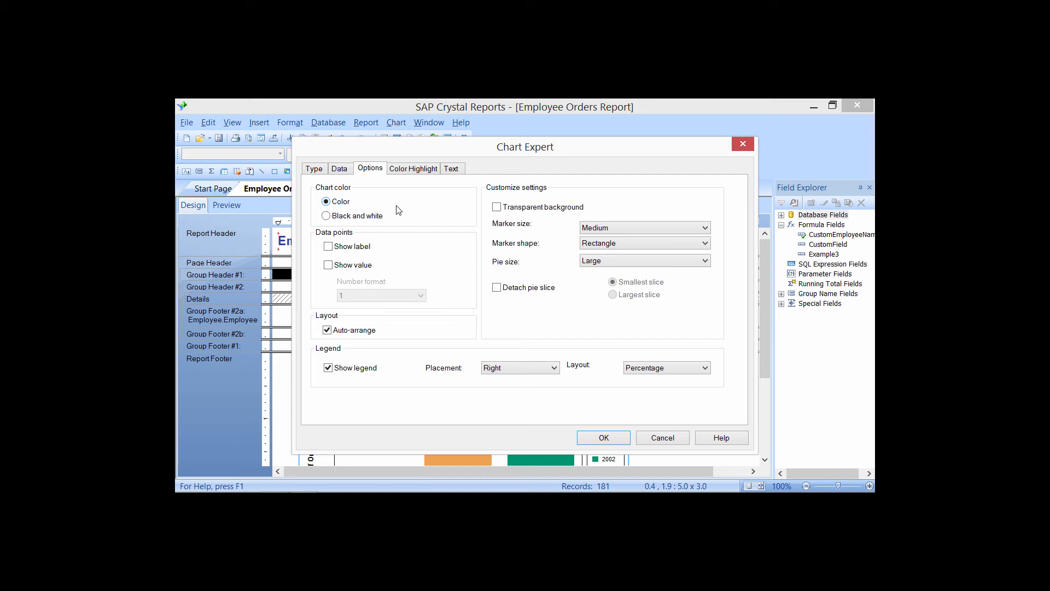
left_click(359, 248)
left_click(360, 247)
left_click(351, 269)
left_click(352, 269)
left_click(353, 269)
left_click(421, 296)
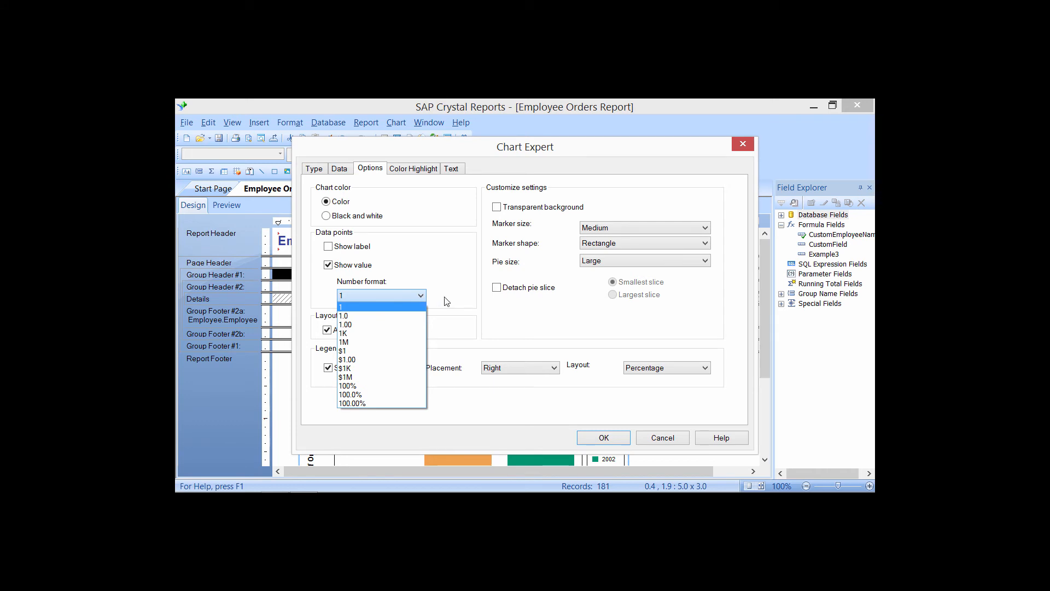
left_click(443, 296)
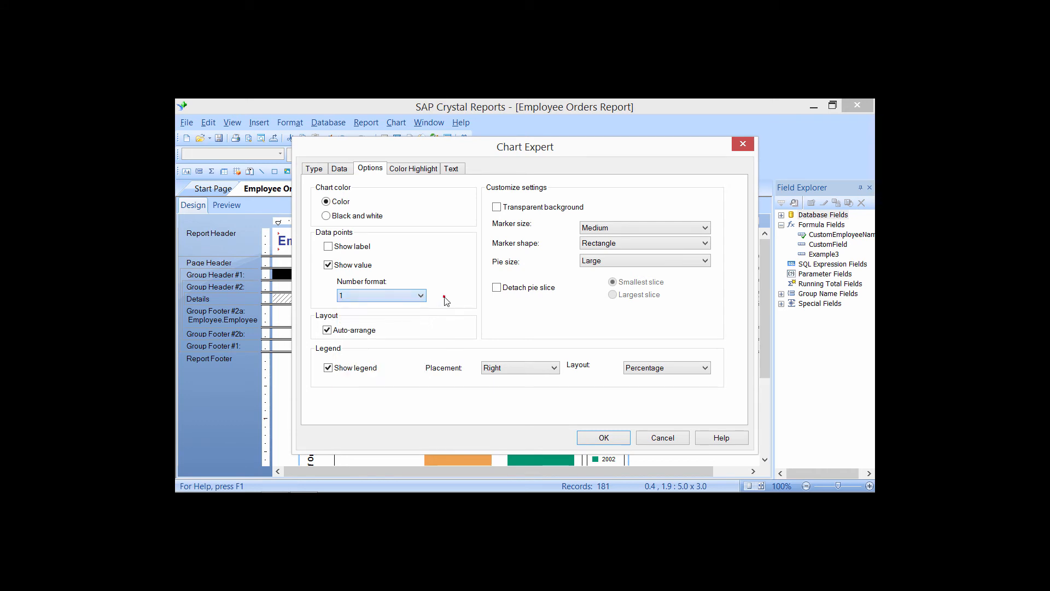
left_click(366, 295)
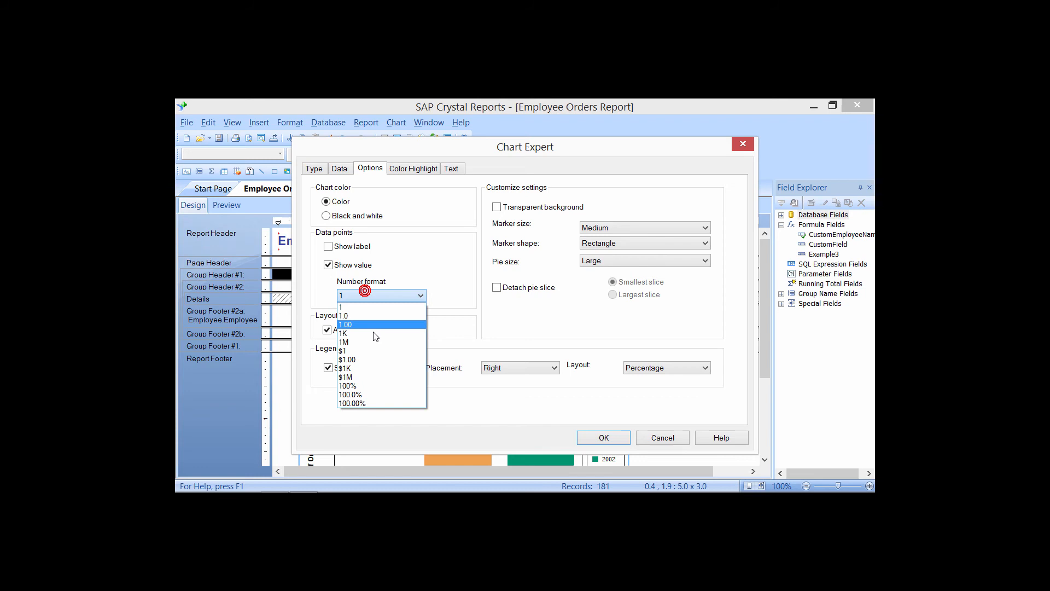
left_click(367, 385)
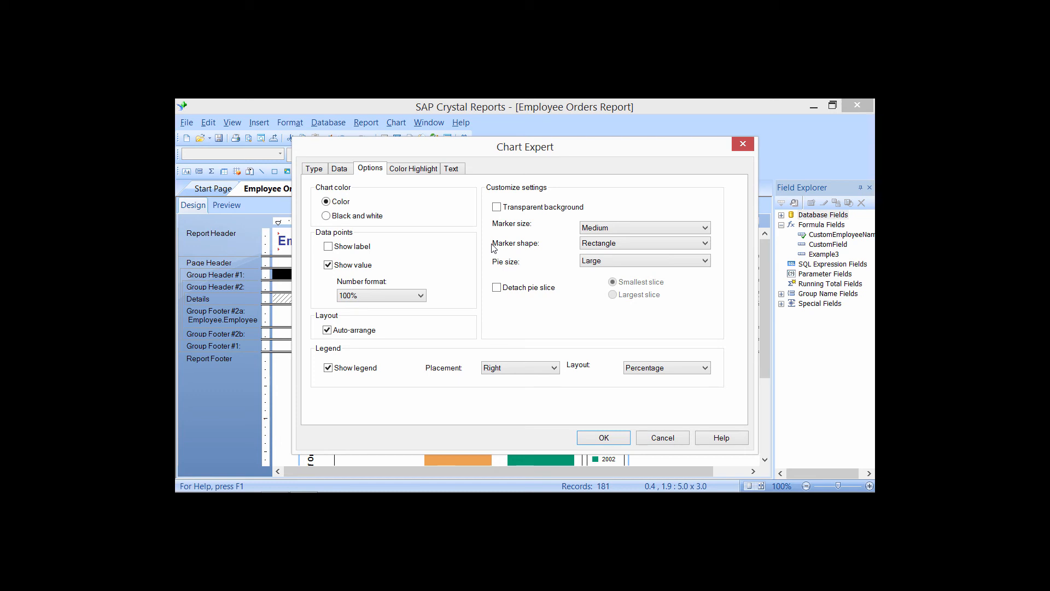
Detach the largest slice of the pie chart
left_click(486, 262)
left_click(497, 288)
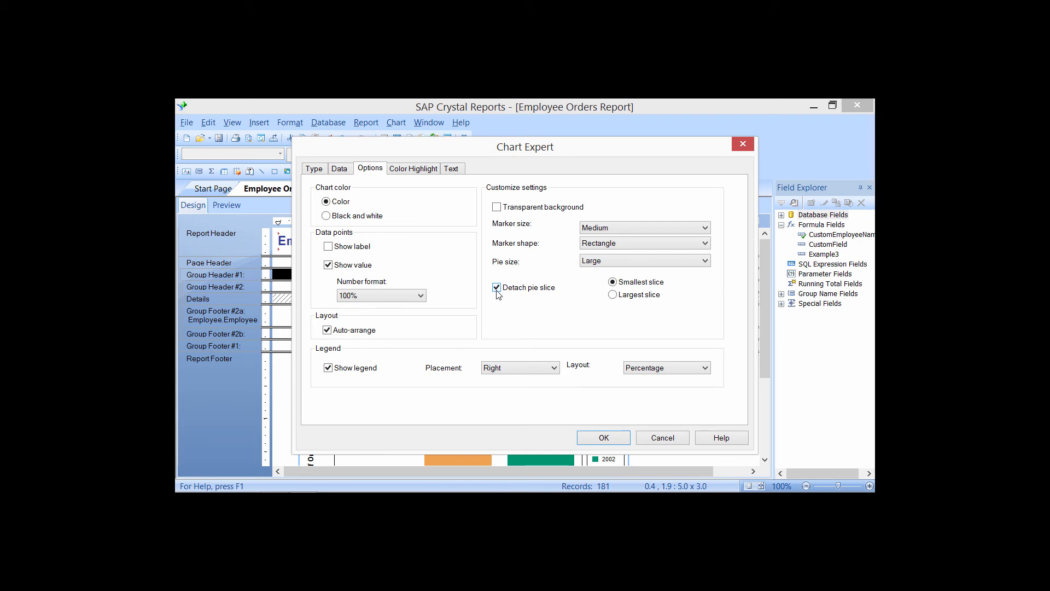
left_click(613, 295)
Examine the legend's placement and layout choices, leaving Right and Percentage selected, and open the chart's text settings
left_click(335, 353)
left_click(554, 367)
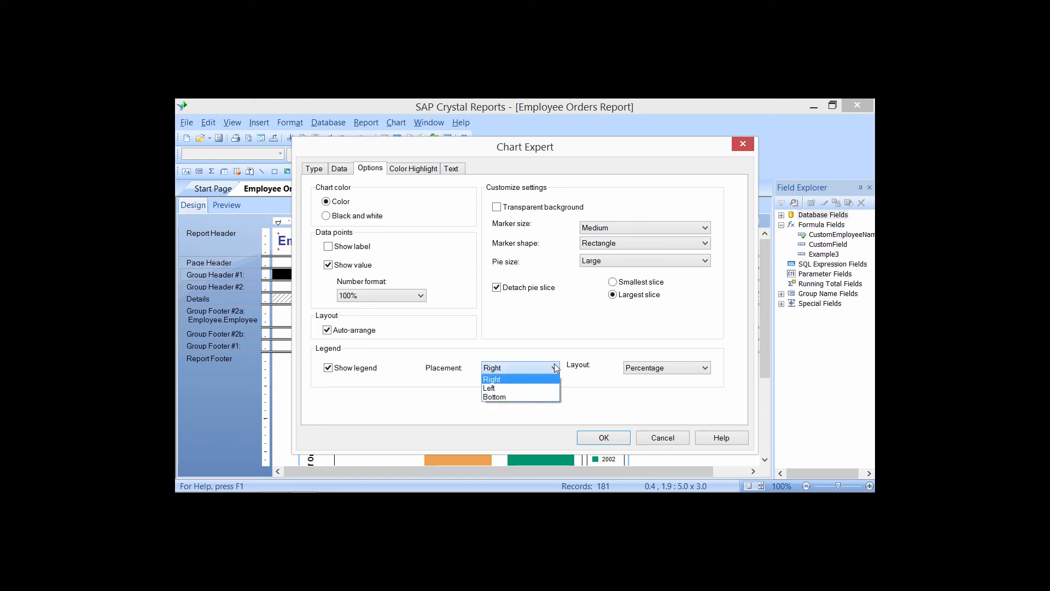
left_click(705, 370)
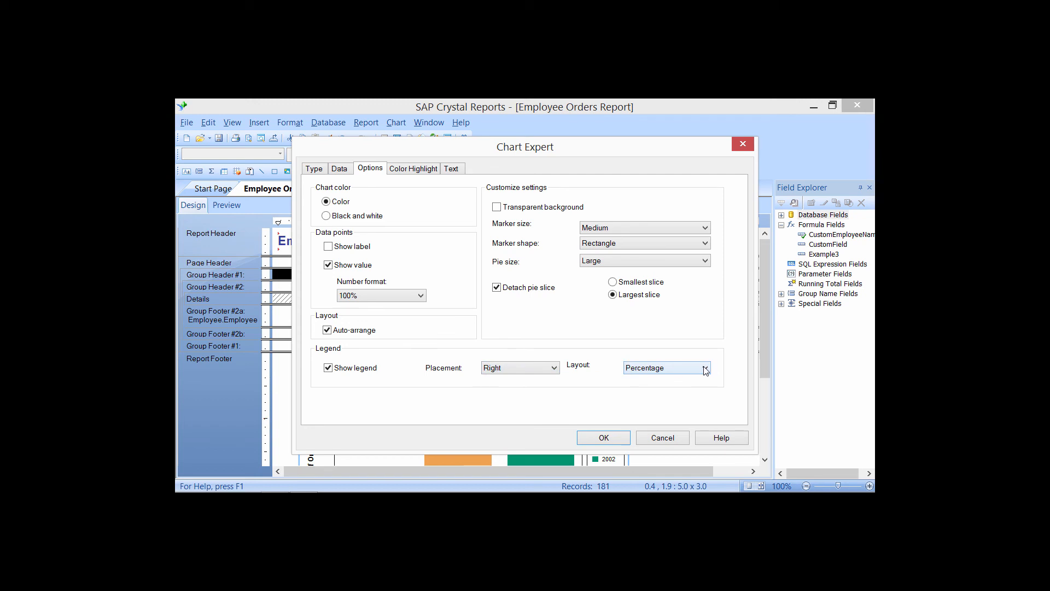
left_click(706, 370)
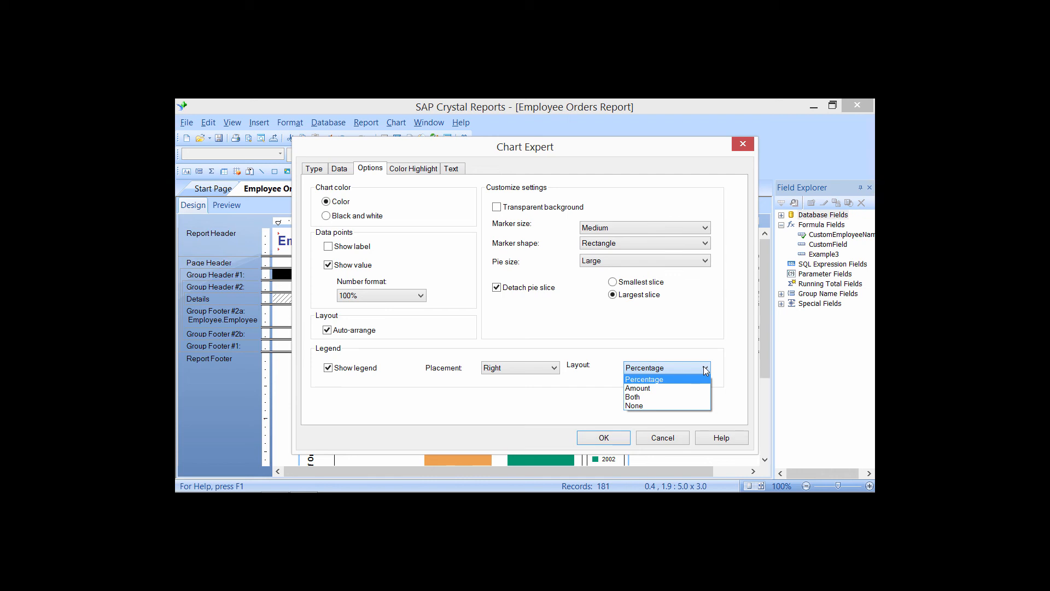
left_click(705, 370)
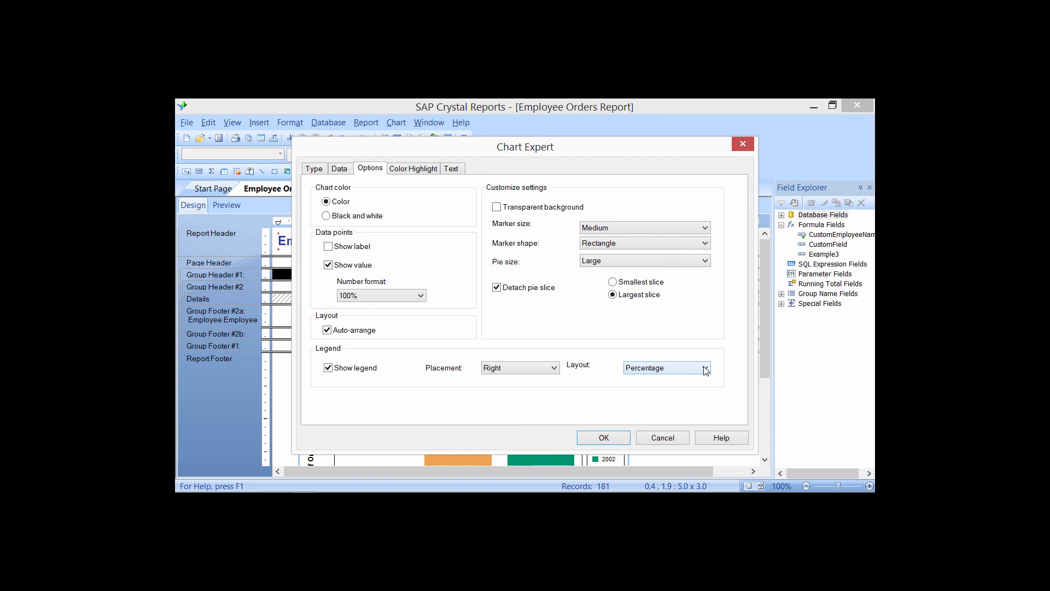
left_click(458, 169)
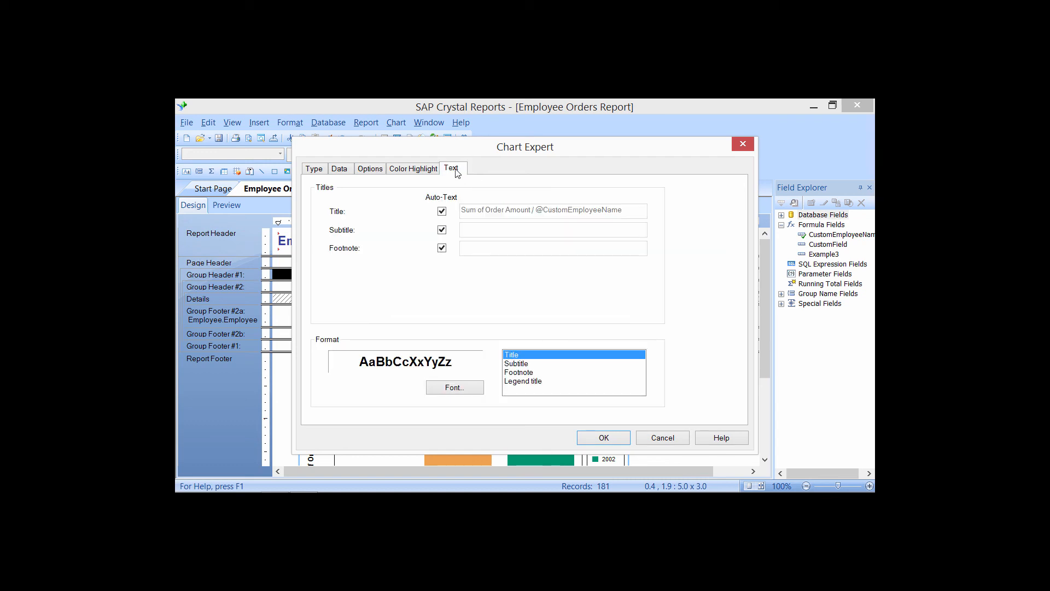
left_click(442, 211)
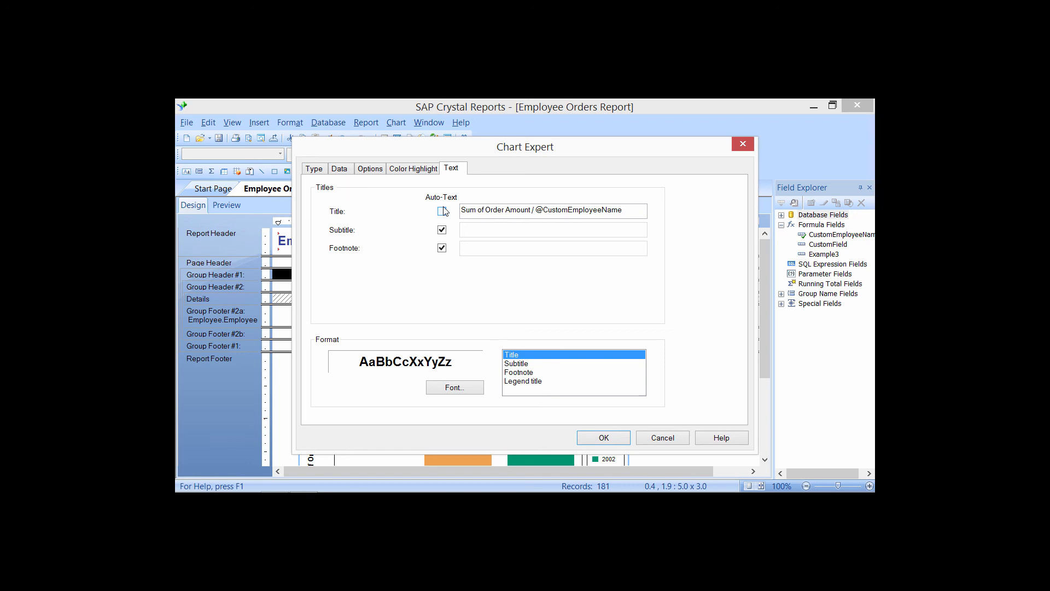
left_click(593, 210)
left_click(441, 212)
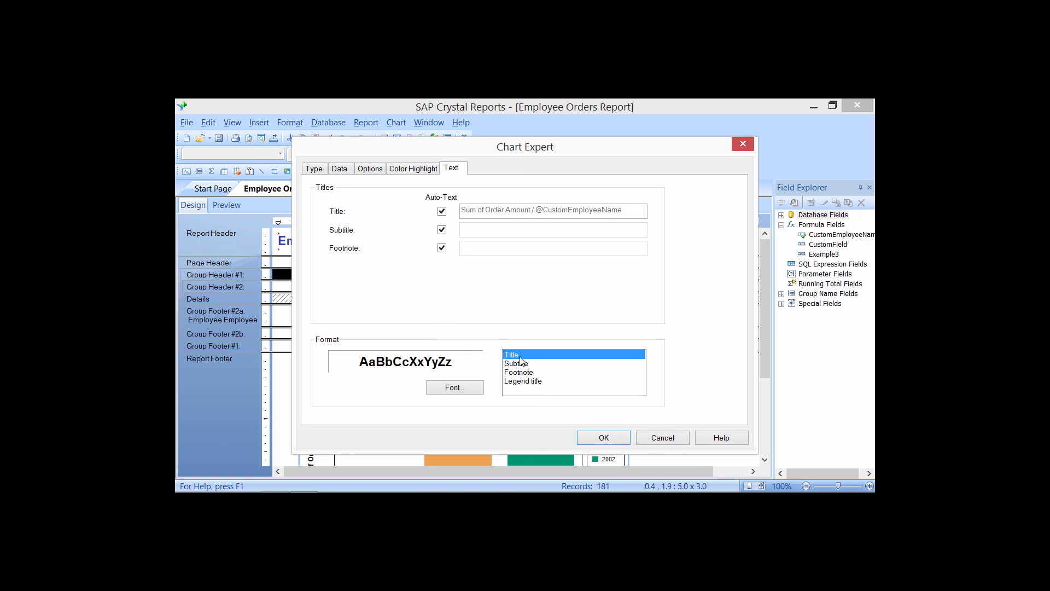
Set the chart title's font size to 16 and apply the chart settings to the report
left_click(454, 387)
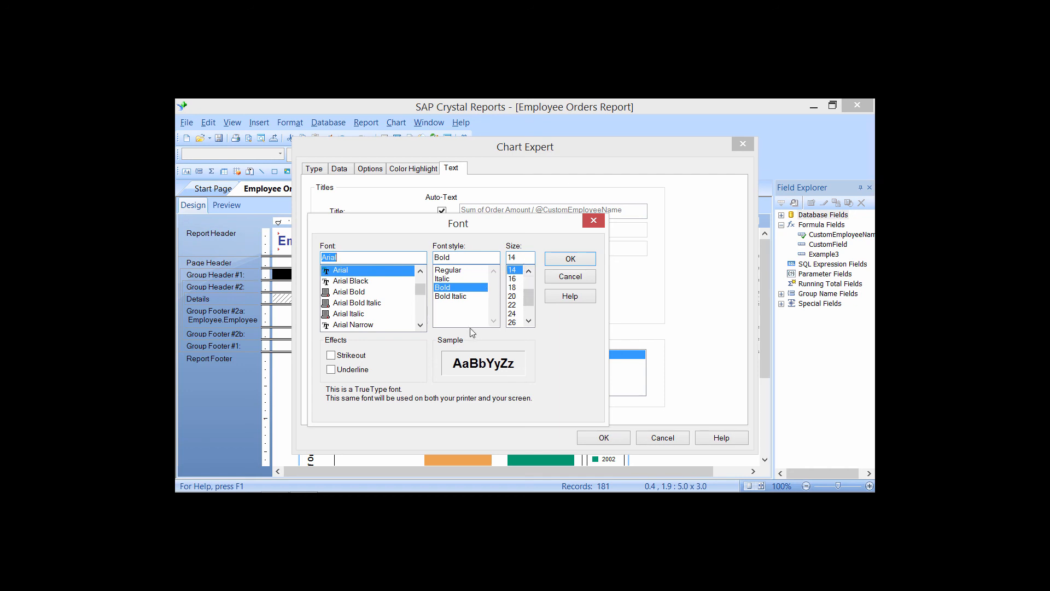
left_click(514, 278)
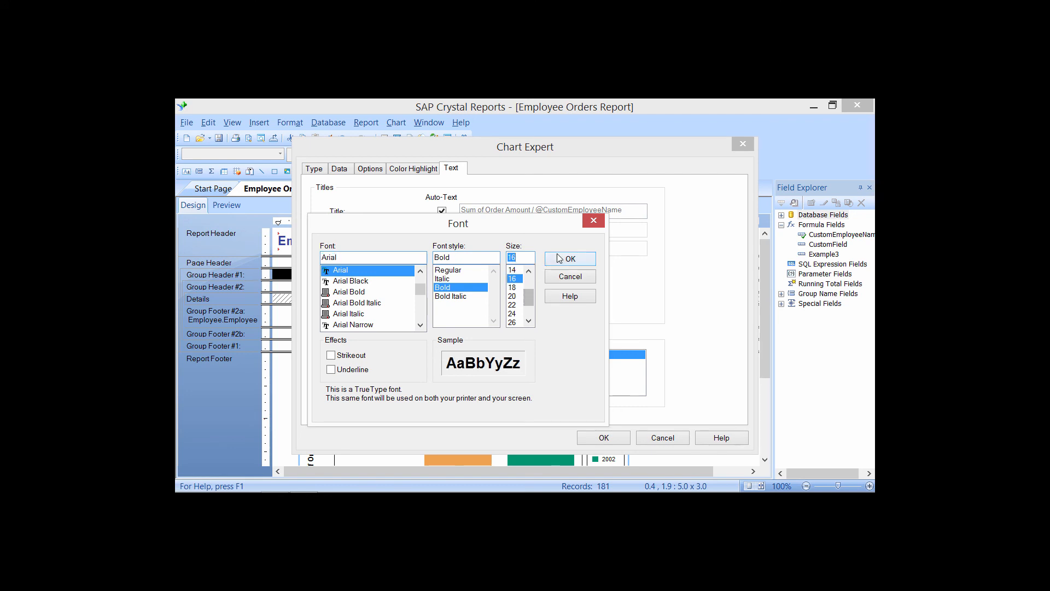
left_click(559, 260)
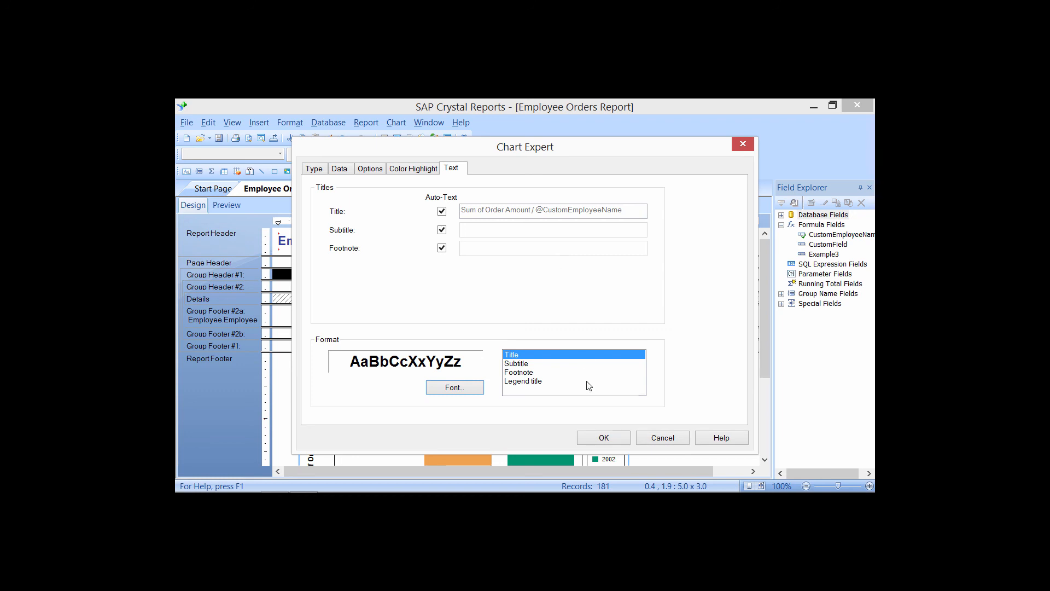
left_click(597, 439)
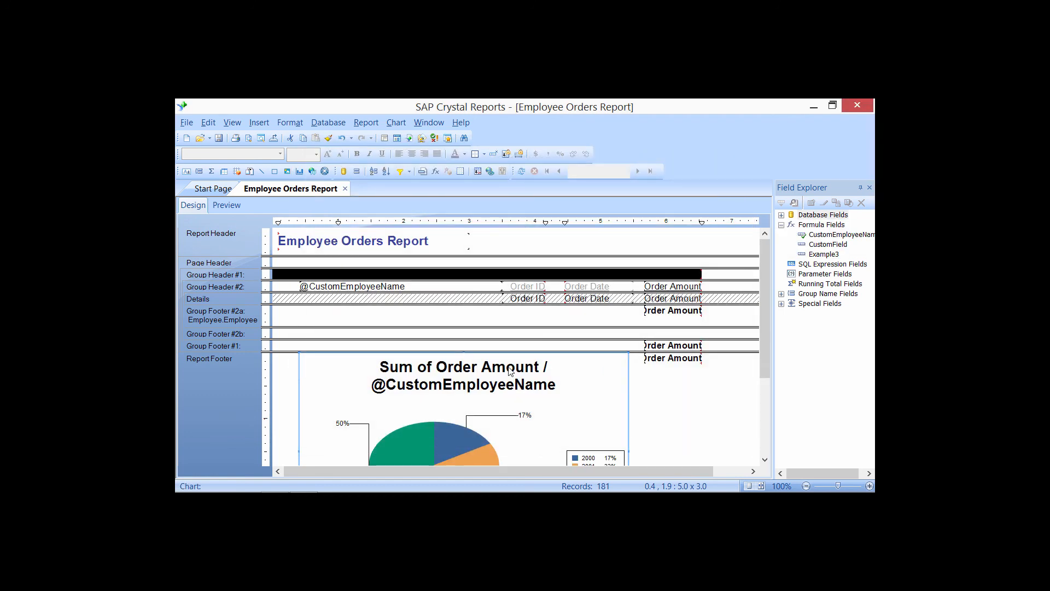
Preview the Employee Orders Report and look through its pages for the chart
left_click(226, 206)
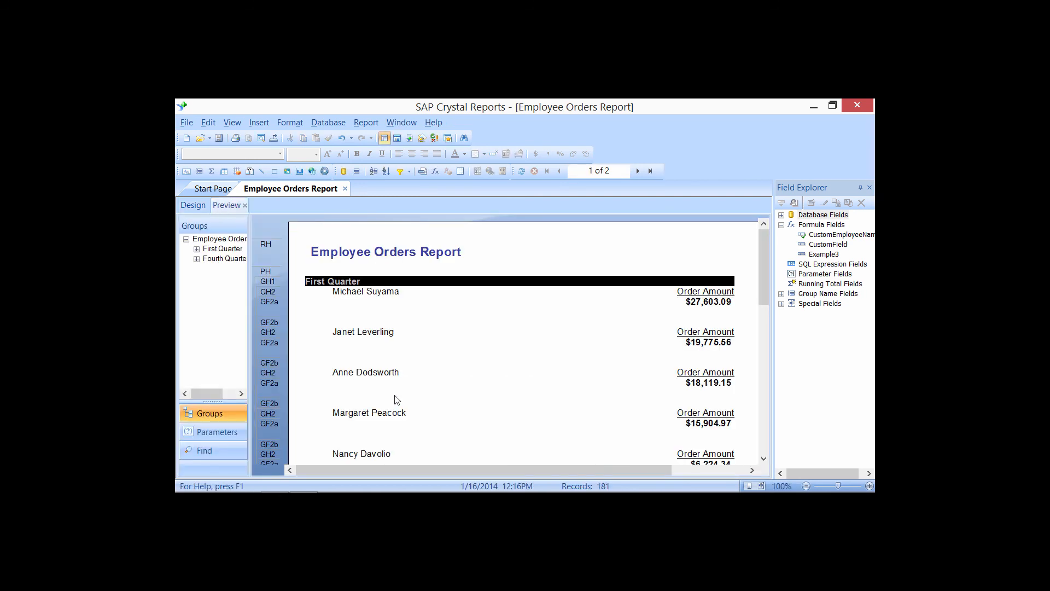
scroll(398, 395, "down", 5)
scroll(398, 395, "down", 5)
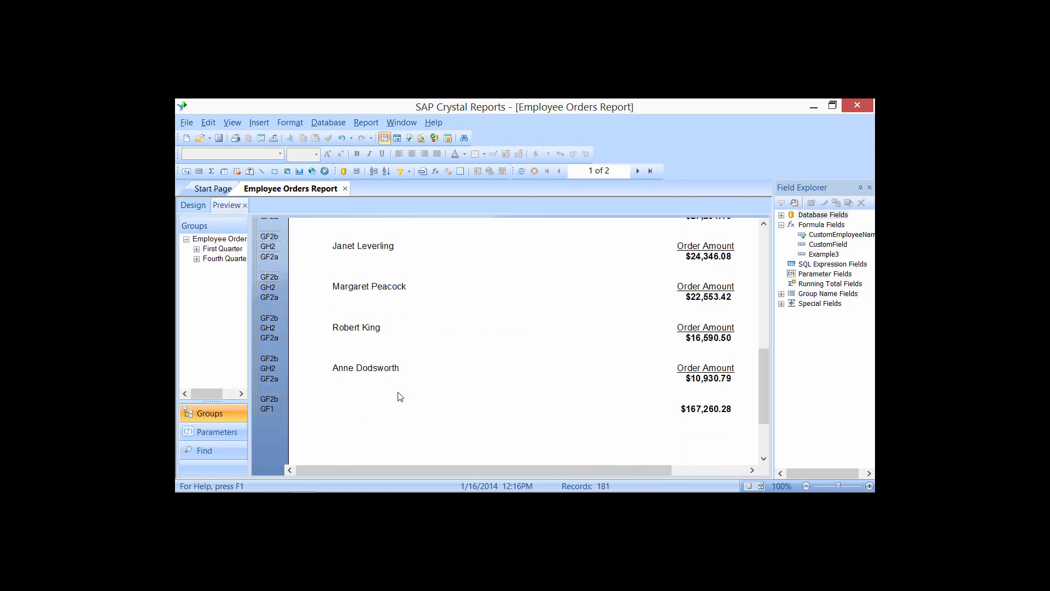
scroll(398, 394, "up", 3)
Move the pie chart in the report design from the Report Footer up into Group Footer #1 and preview the report
left_click(193, 205)
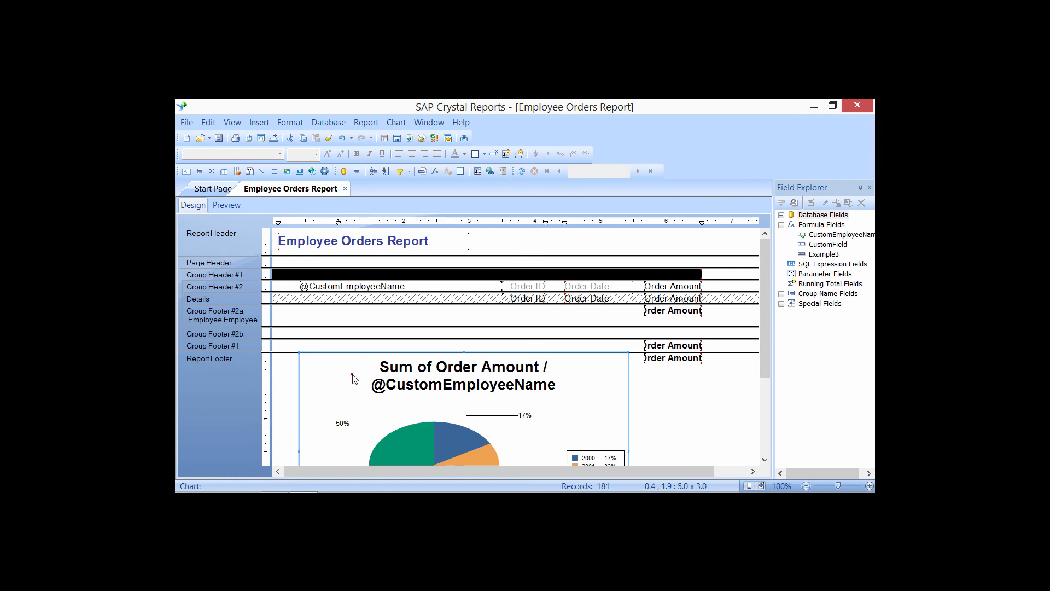
mouse_move(352, 372)
left_mouse_down()
mouse_move(351, 359)
mouse_move(356, 368)
left_mouse_up()
left_click(233, 206)
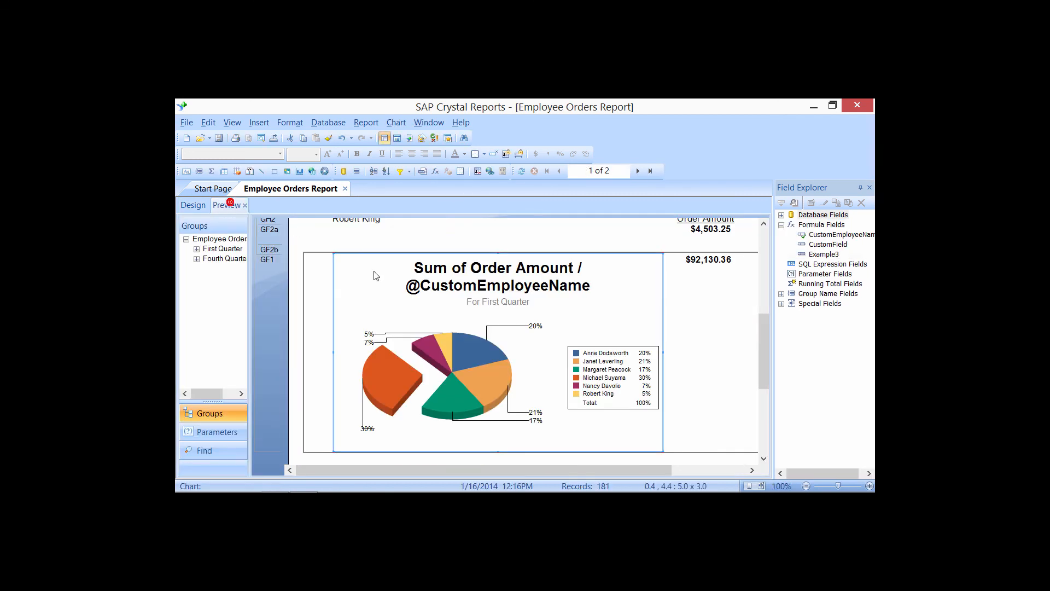